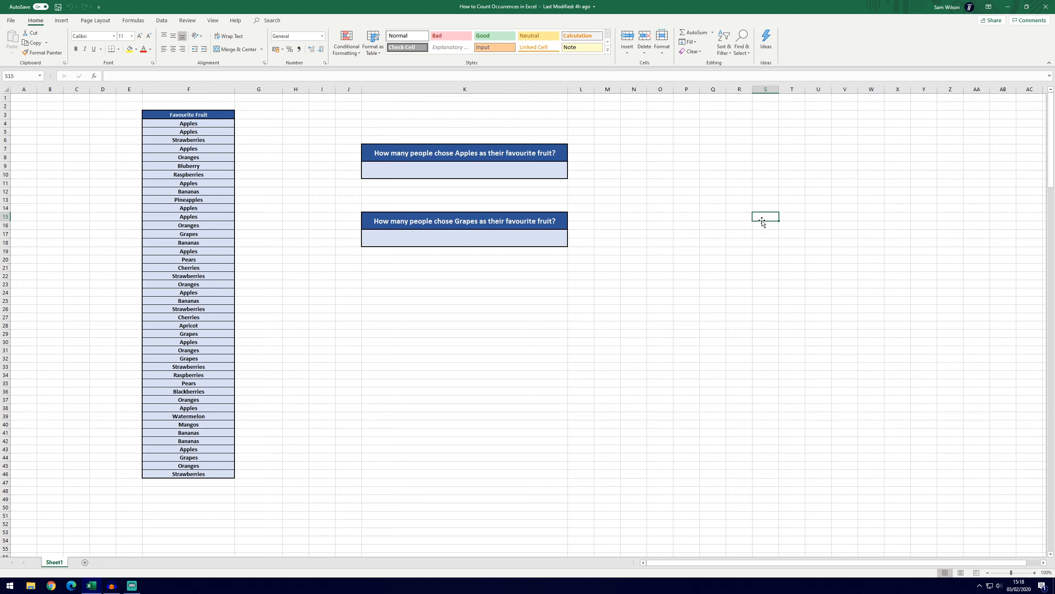
# Step: Review the Favourite Fruit entries in F4:F46 and the empty answer cell for the Apples question
pyautogui.click(660, 191)
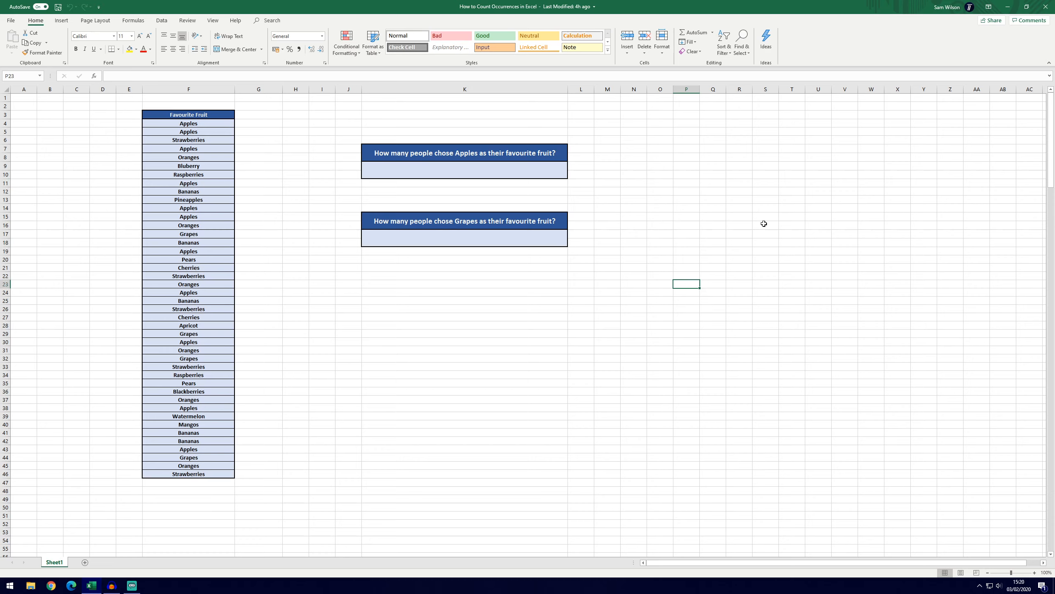
pyautogui.click(207, 123)
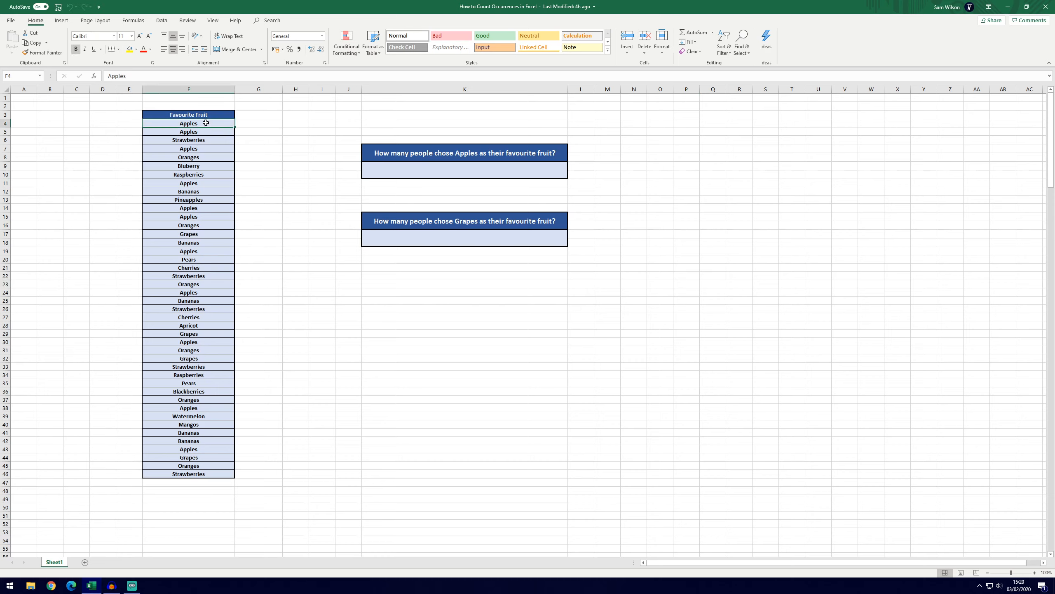
pyautogui.click(217, 476)
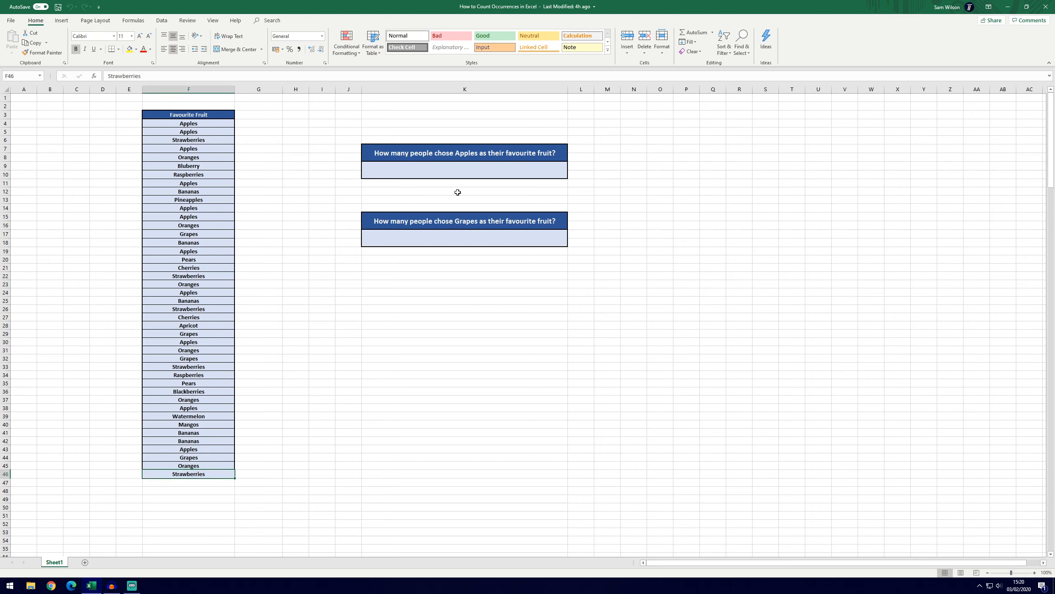
pyautogui.click(631, 207)
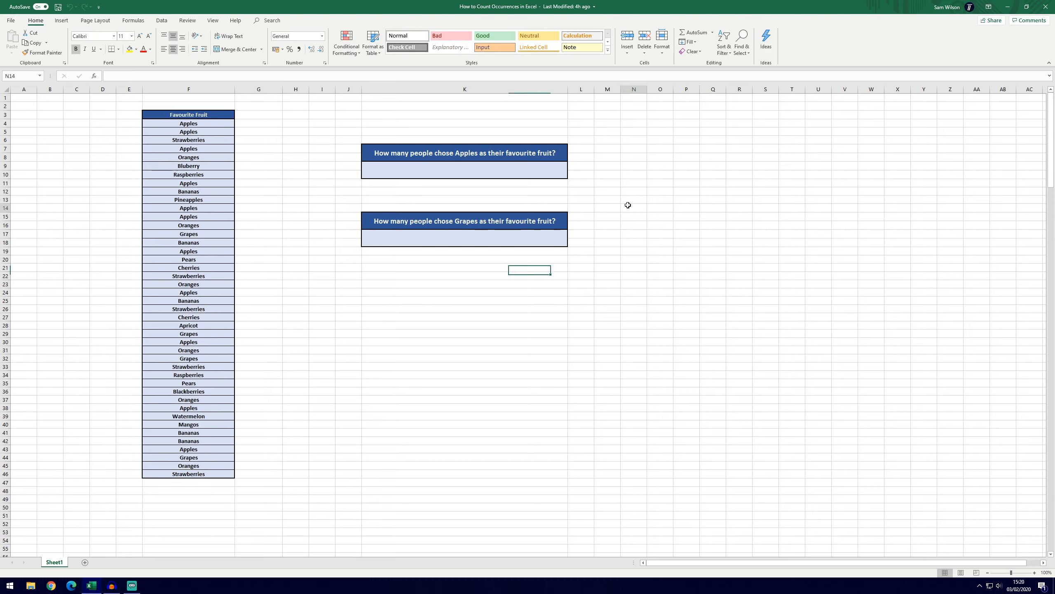
pyautogui.click(513, 174)
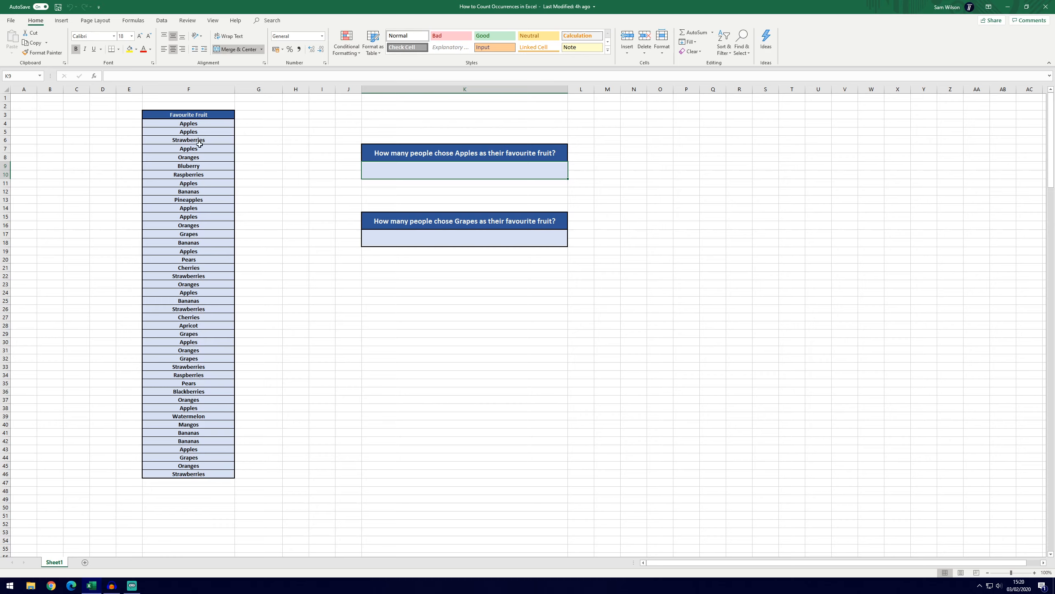
pyautogui.moveTo(207, 124); pyautogui.dragTo(203, 473)
pyautogui.click(364, 447)
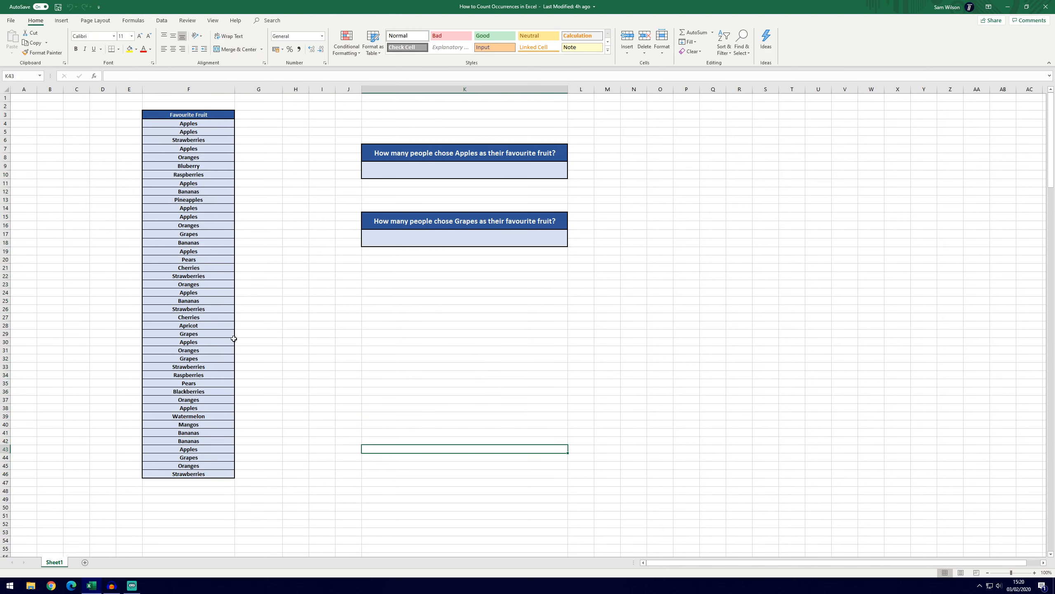
pyautogui.click(205, 208)
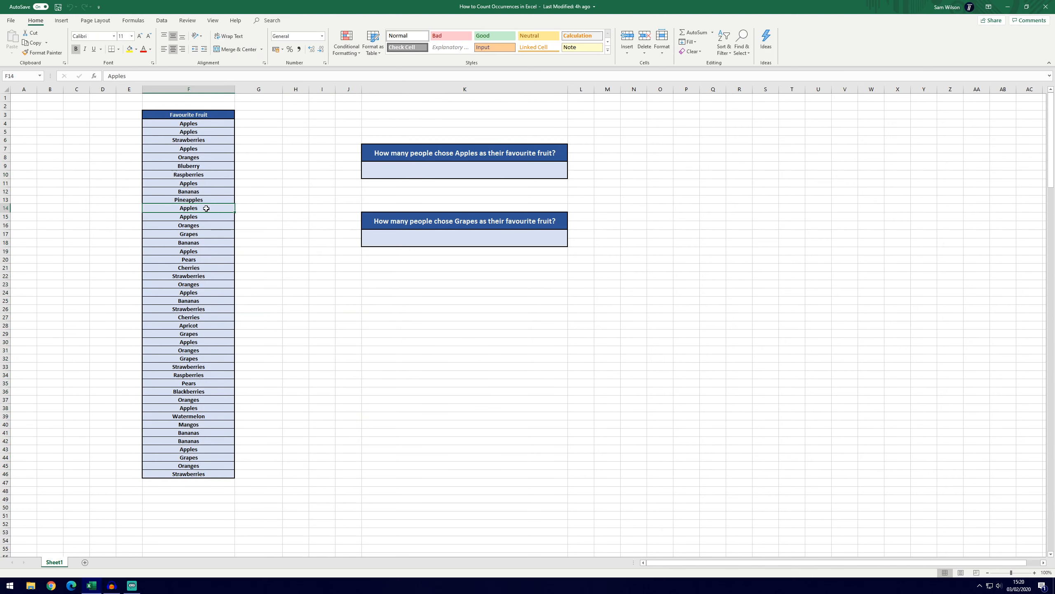
pyautogui.click(216, 218)
pyautogui.click(347, 266)
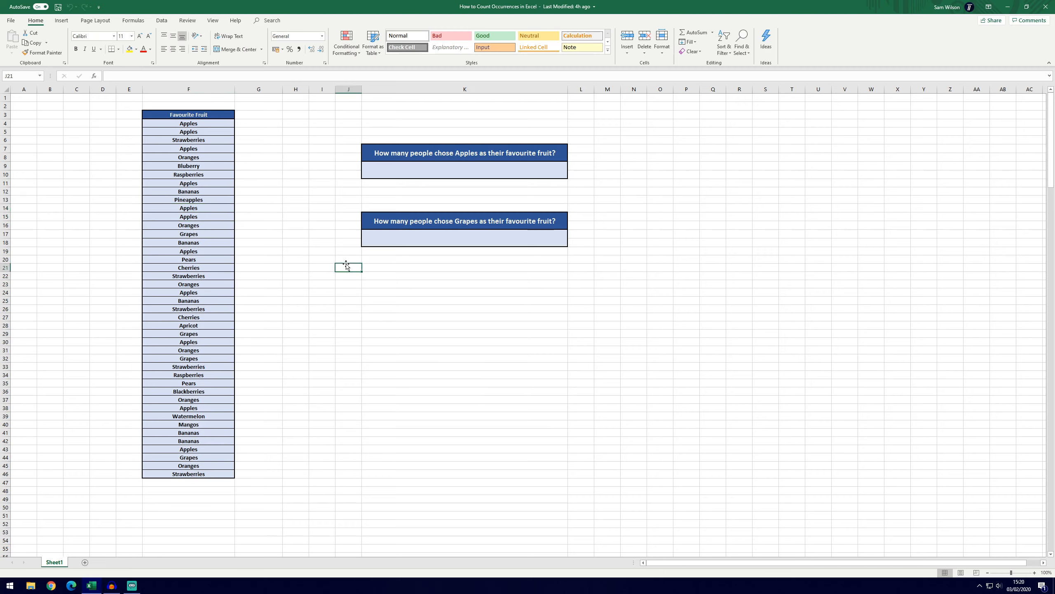
# Step: Enter =COUNTIF(F4:F46,"Apples") in the answer cell K9 to count the people who chose Apples
pyautogui.click(463, 172)
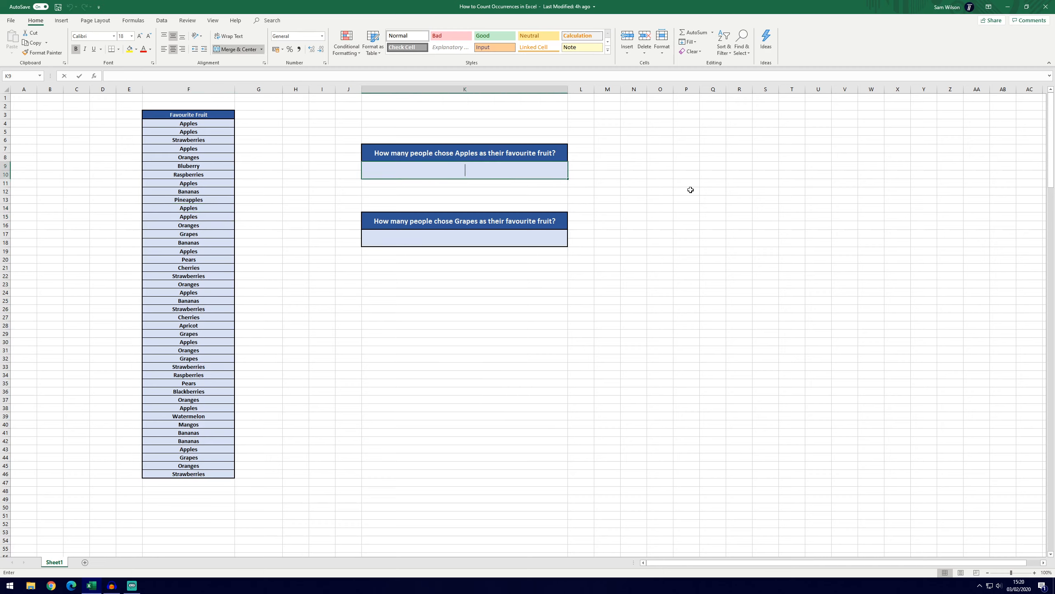
pyautogui.click(581, 191)
pyautogui.doubleClick(491, 169)
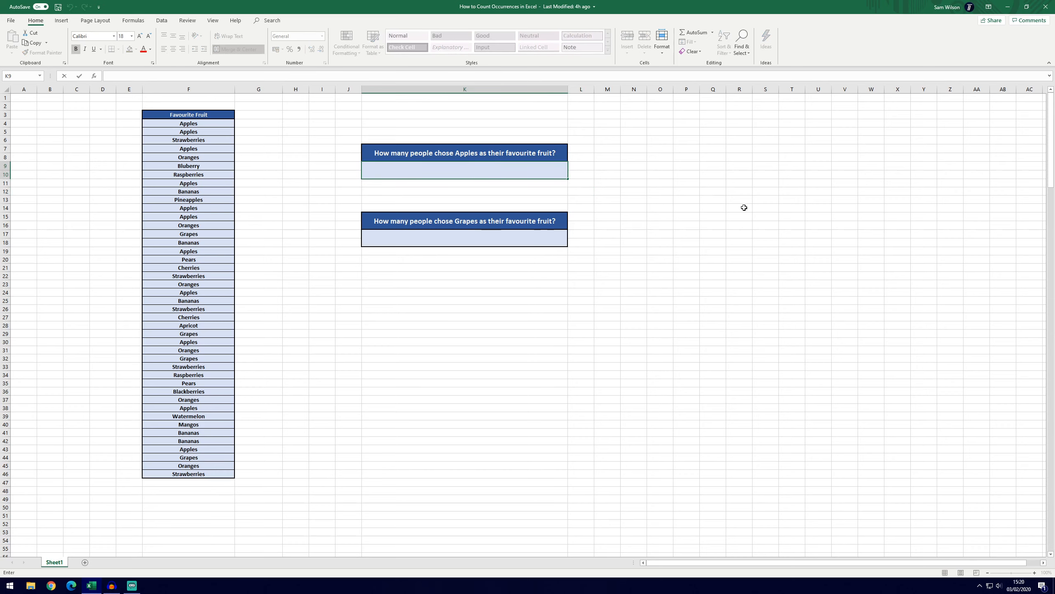
pyautogui.write('=C')
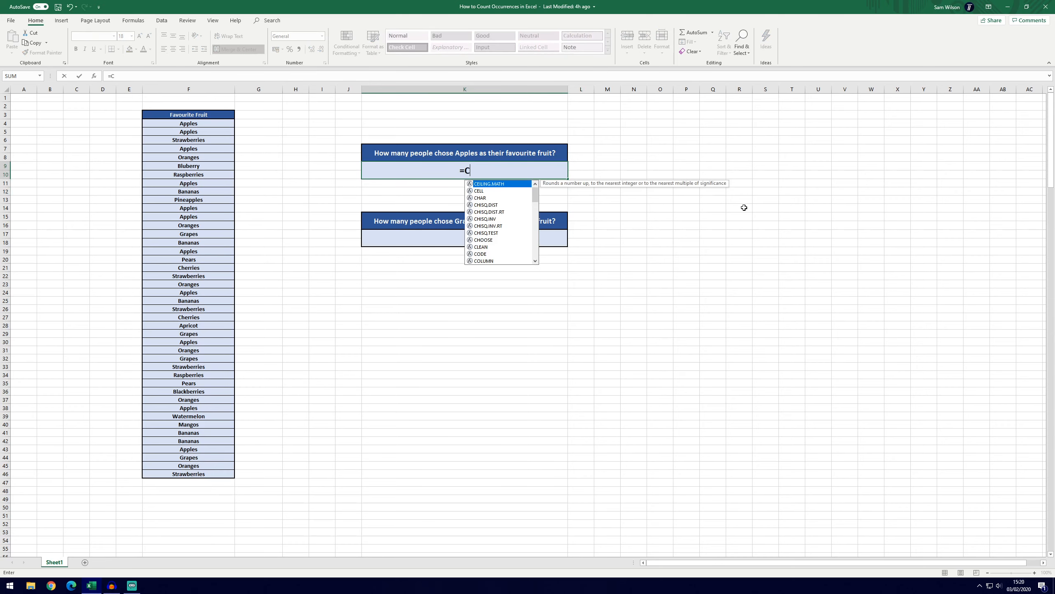
pyautogui.write('OUNTIF')
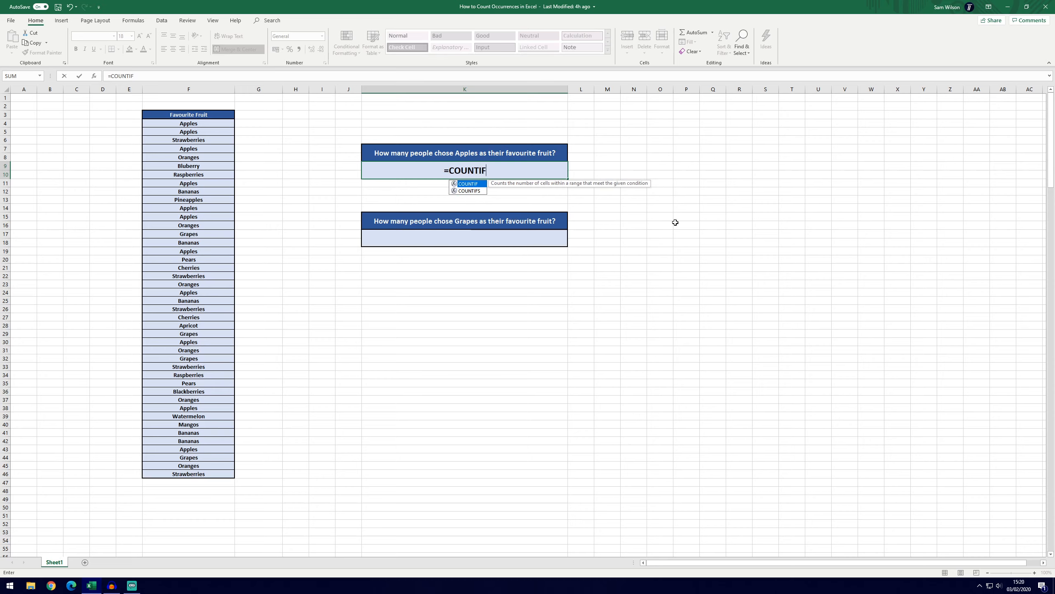
pyautogui.write('(')
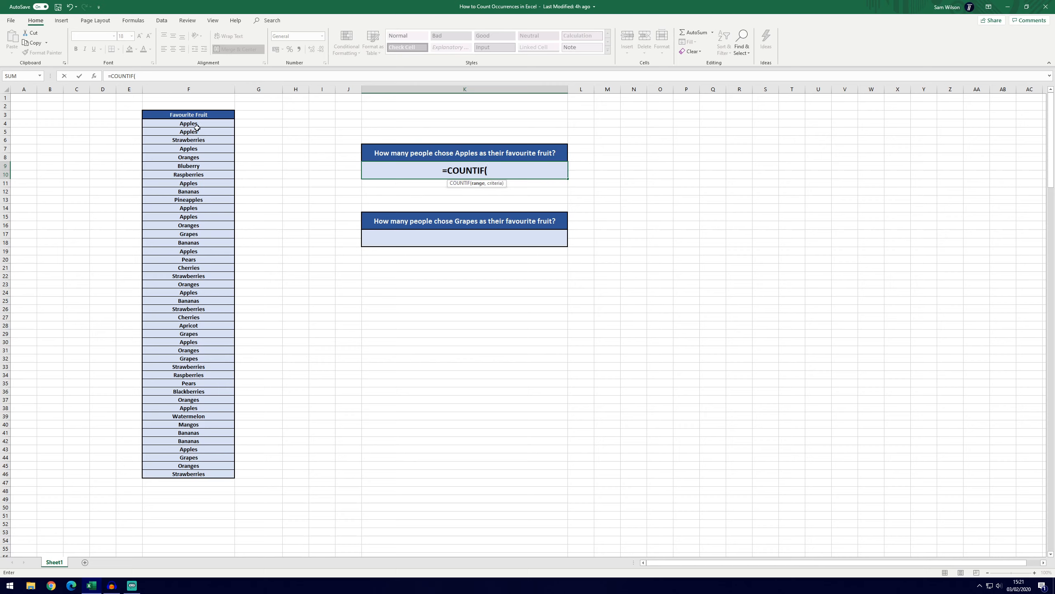
pyautogui.moveTo(195, 124); pyautogui.dragTo(182, 476)
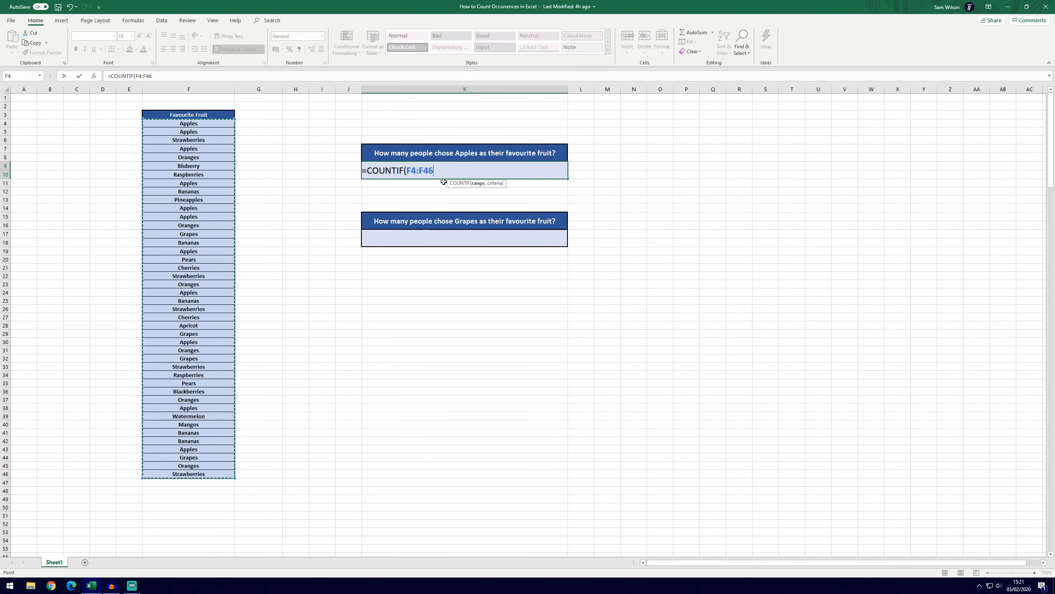
pyautogui.click(462, 169)
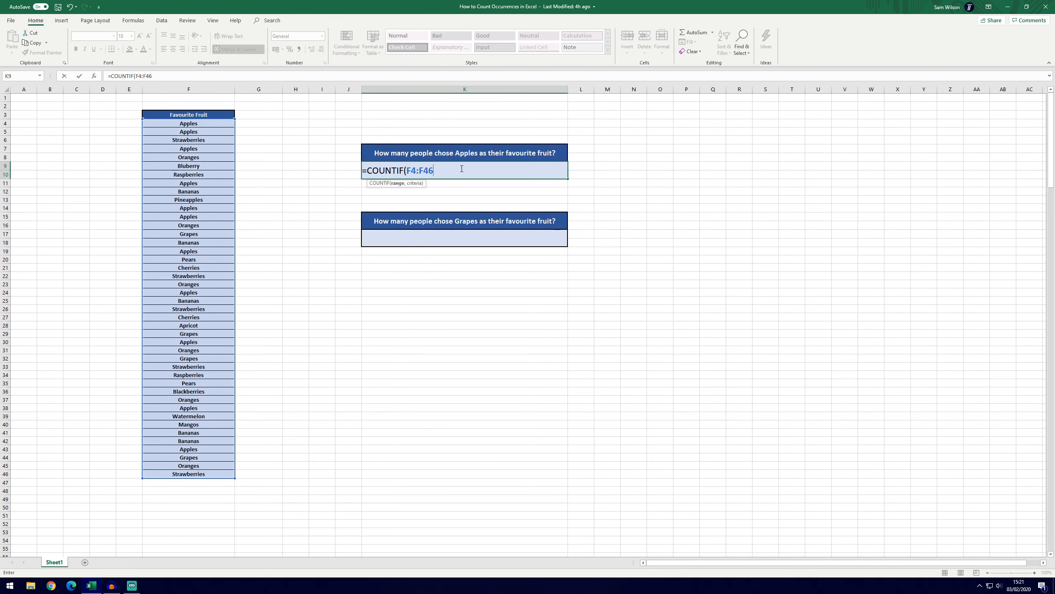
pyautogui.write(',')
pyautogui.write('pples")')
pyautogui.press('Return')
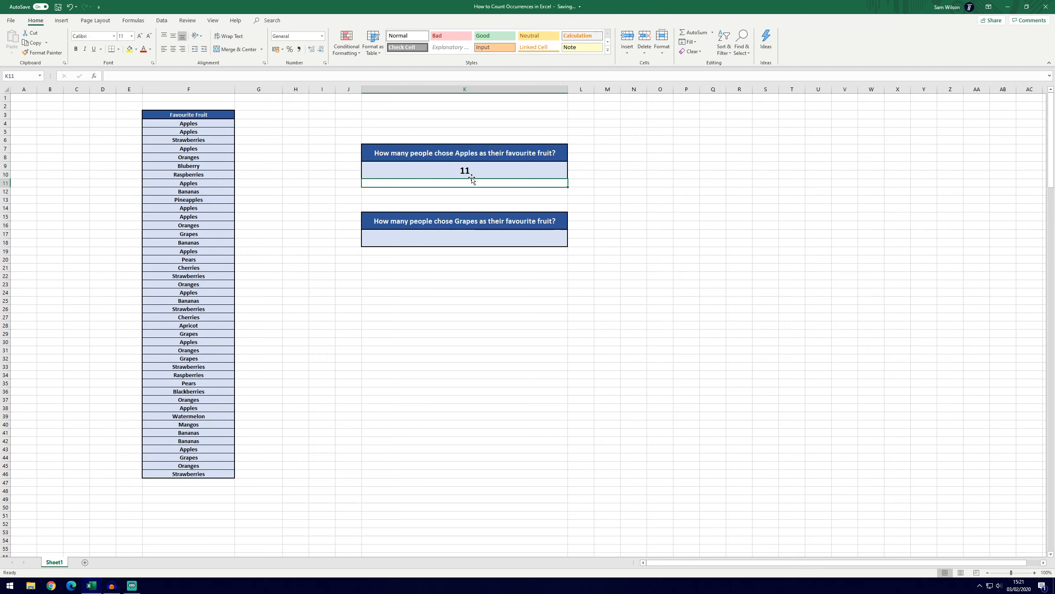
pyautogui.click(220, 210)
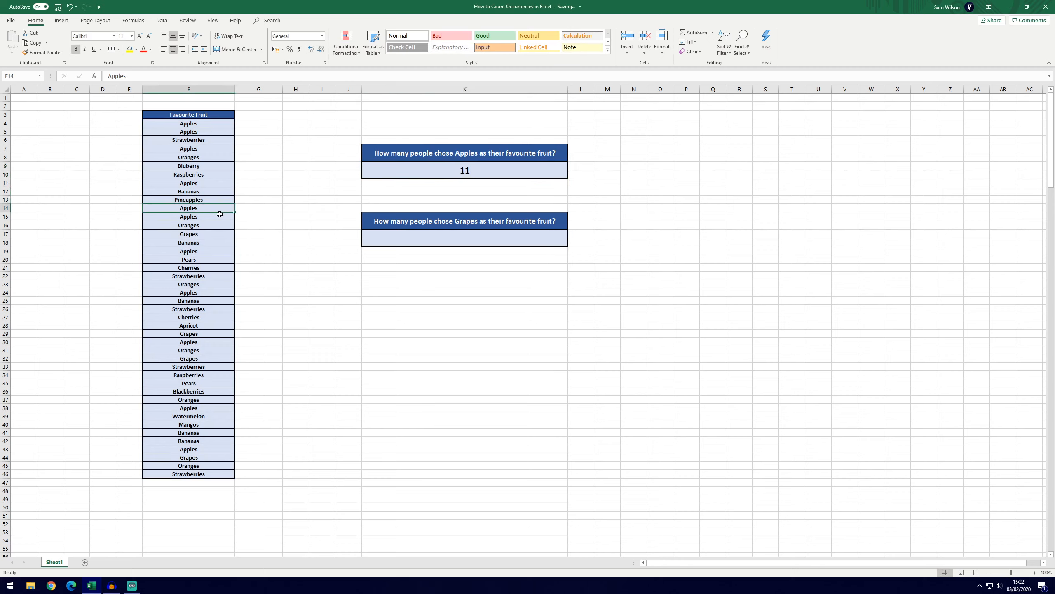
pyautogui.click(220, 214)
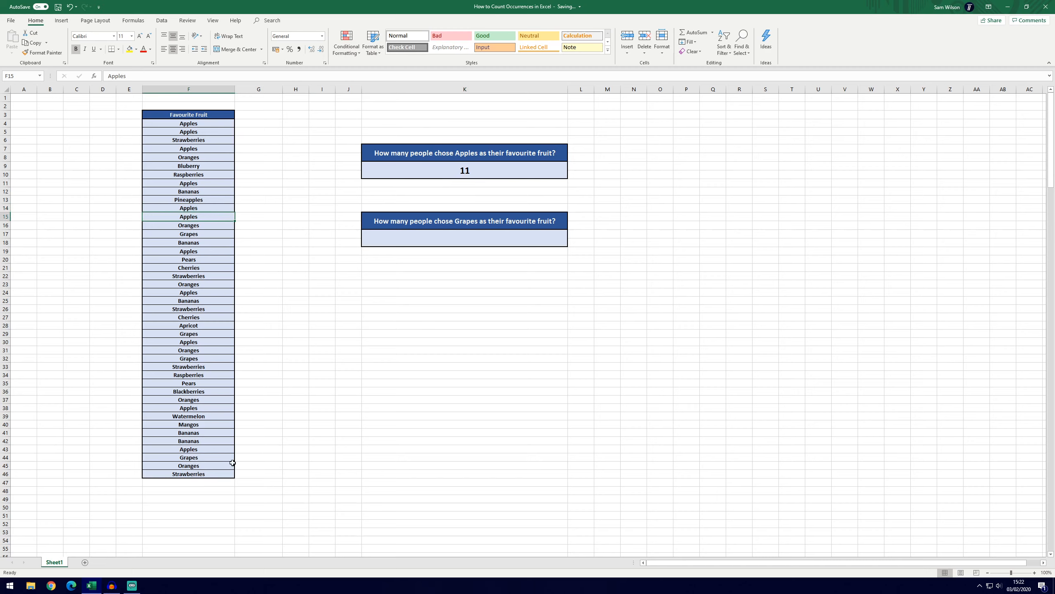
pyautogui.click(488, 168)
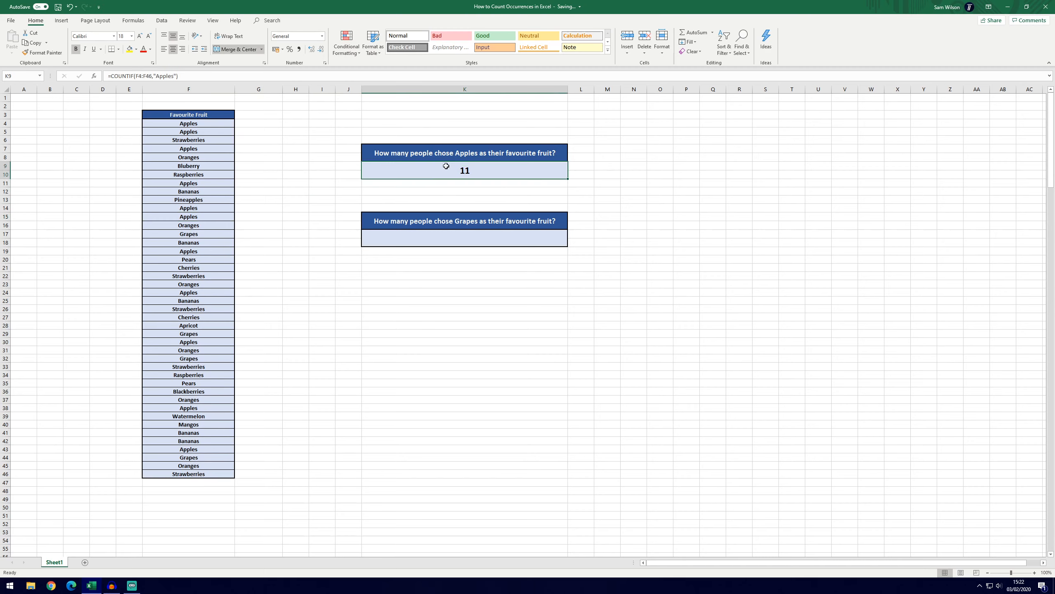
# Step: Misspell the Apples entry in F7 as "Appless" to test how the count in K9 responds
pyautogui.click(202, 149)
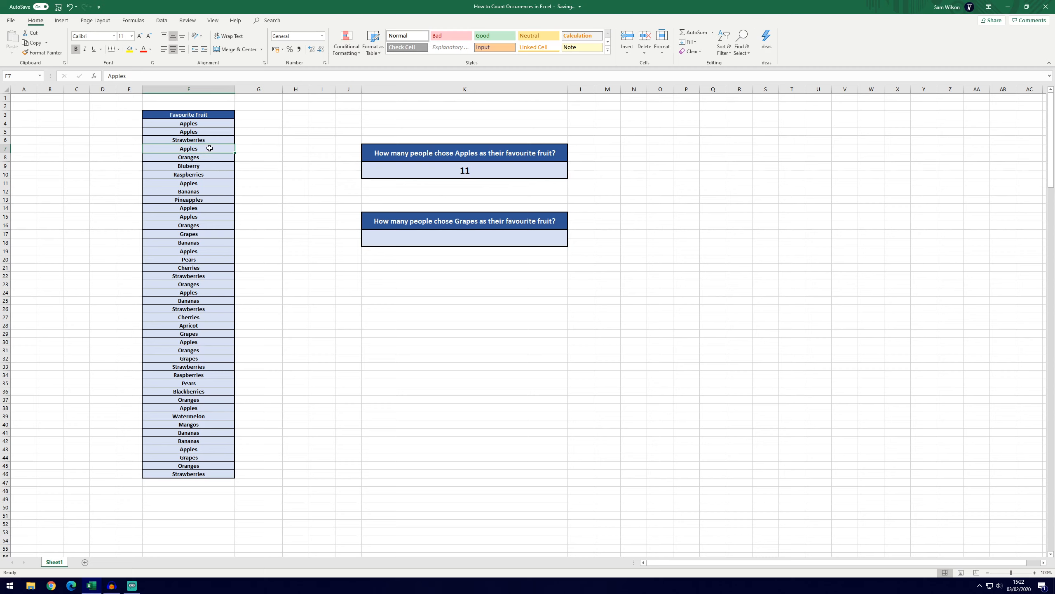
pyautogui.press('F2')
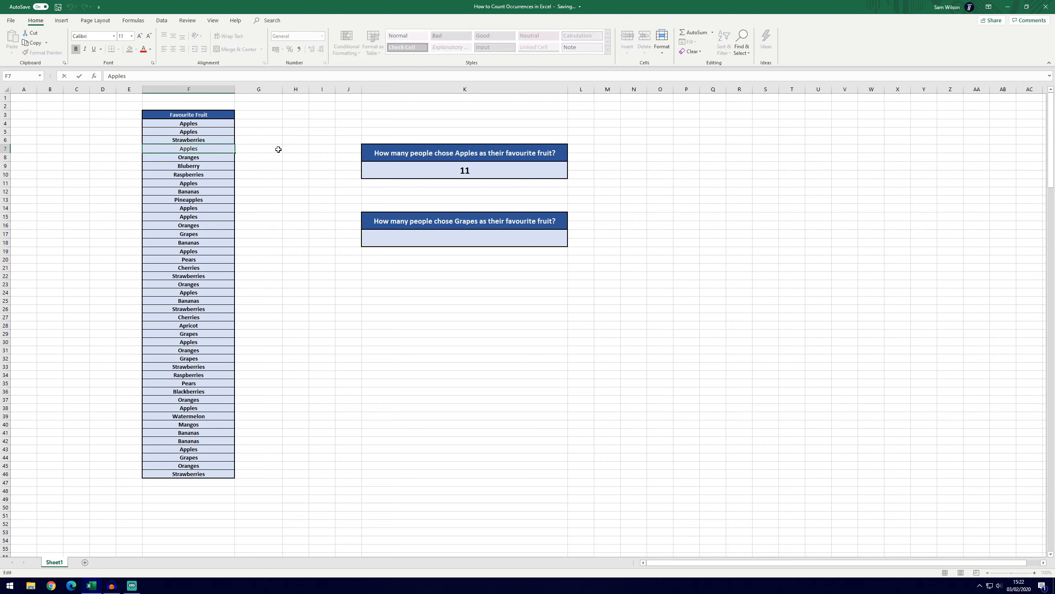
pyautogui.write('s')
pyautogui.click(328, 185)
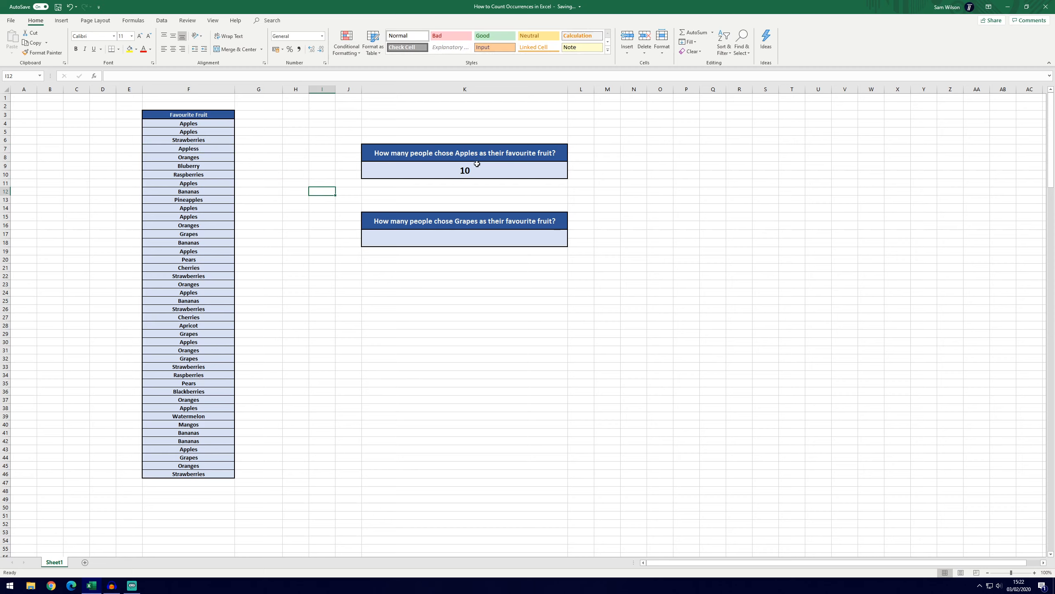
pyautogui.click(487, 175)
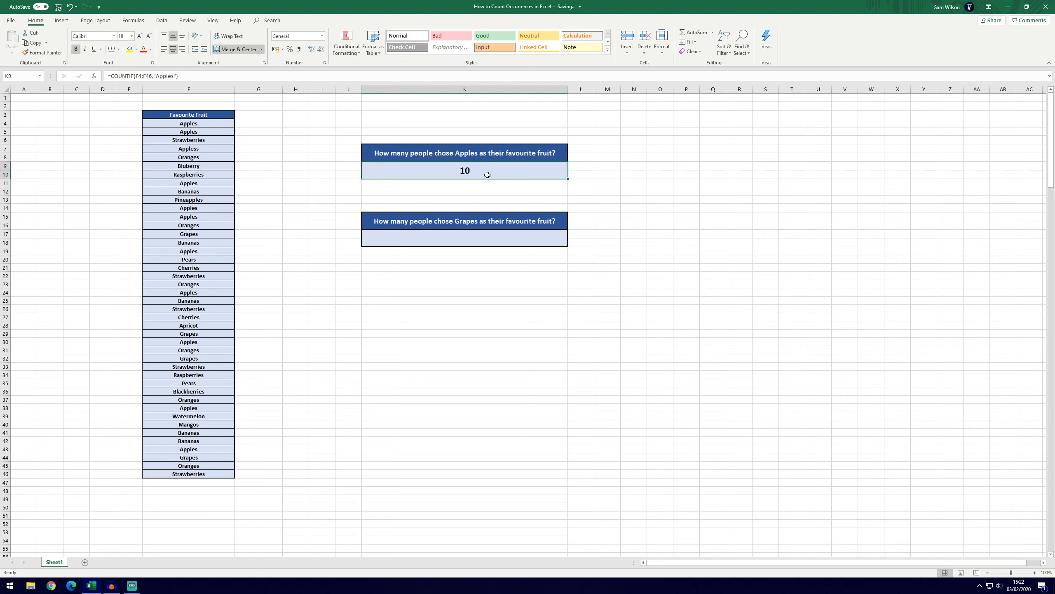
# Step: Correct the misspelled entry in F7 back to "Apples"
pyautogui.click(210, 149)
pyautogui.press('F2')
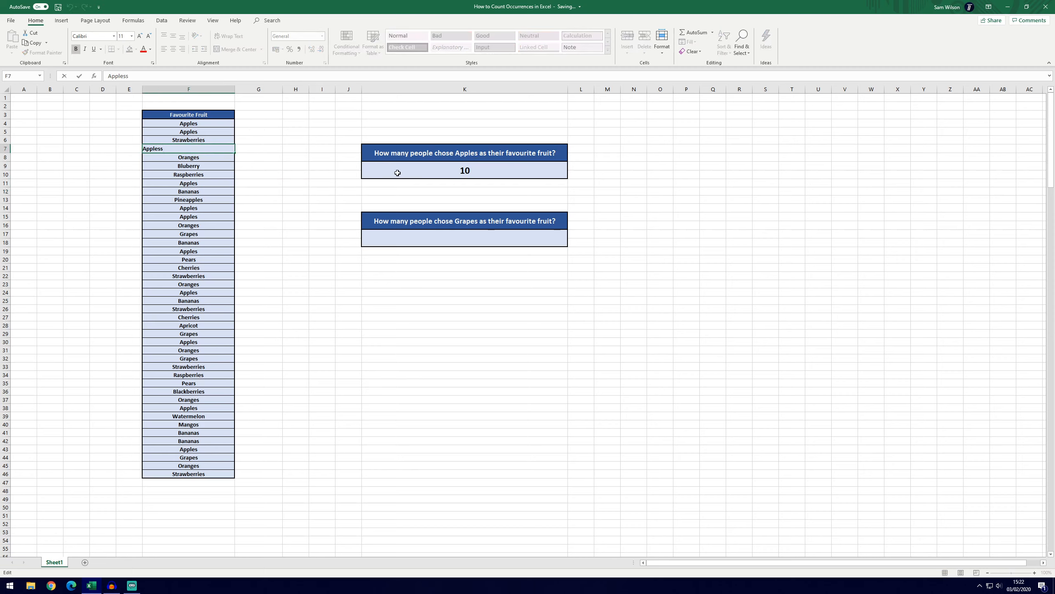
pyautogui.press('Return')
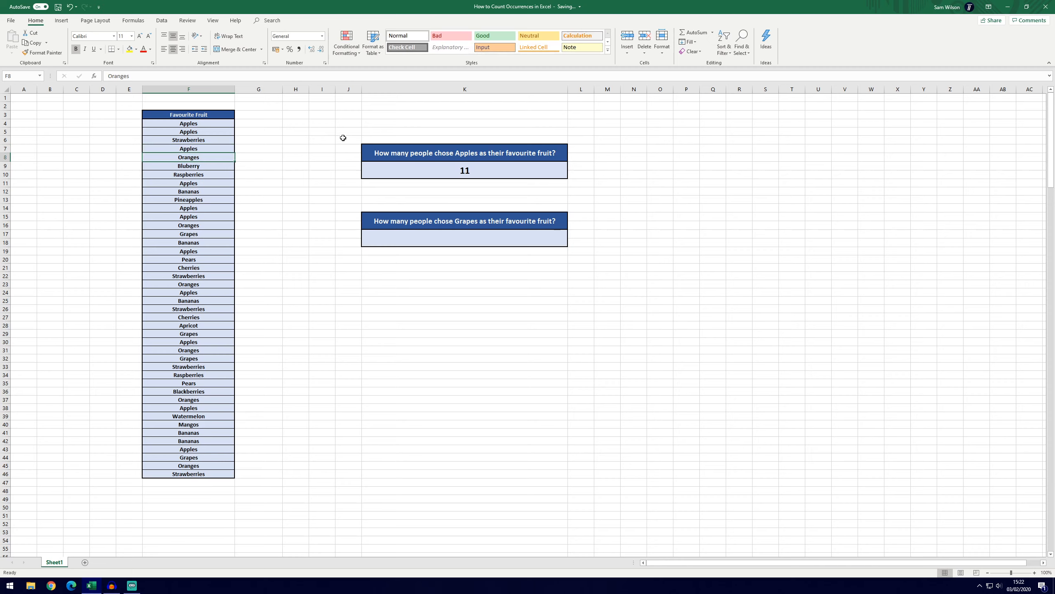
# Step: Enter =COUNTIF(F4:F46,"Grapes") in the answer cell K17 to count the people who chose Grapes
pyautogui.click(509, 240)
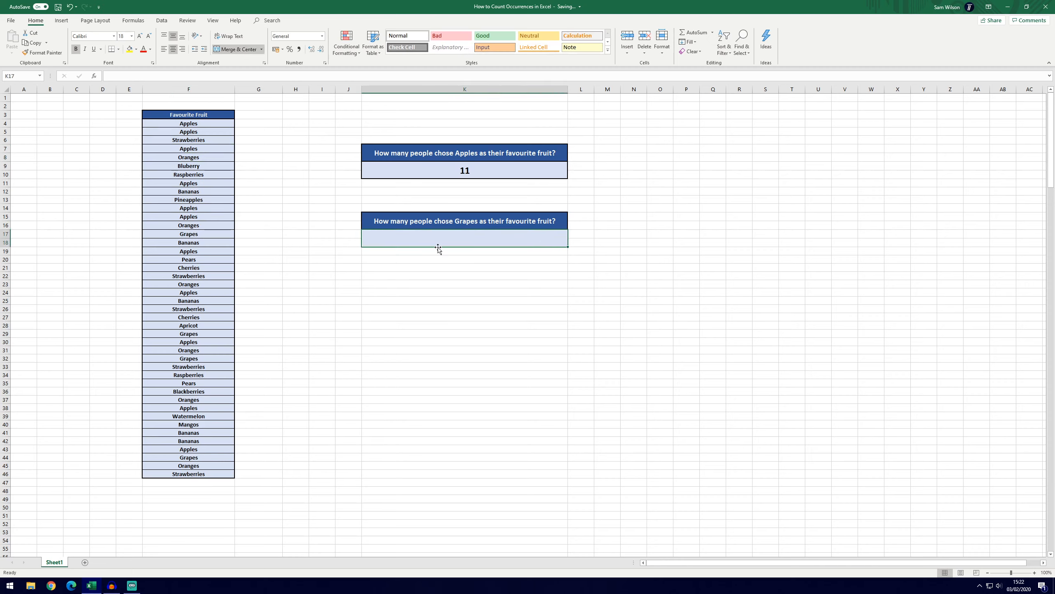
pyautogui.doubleClick(476, 241)
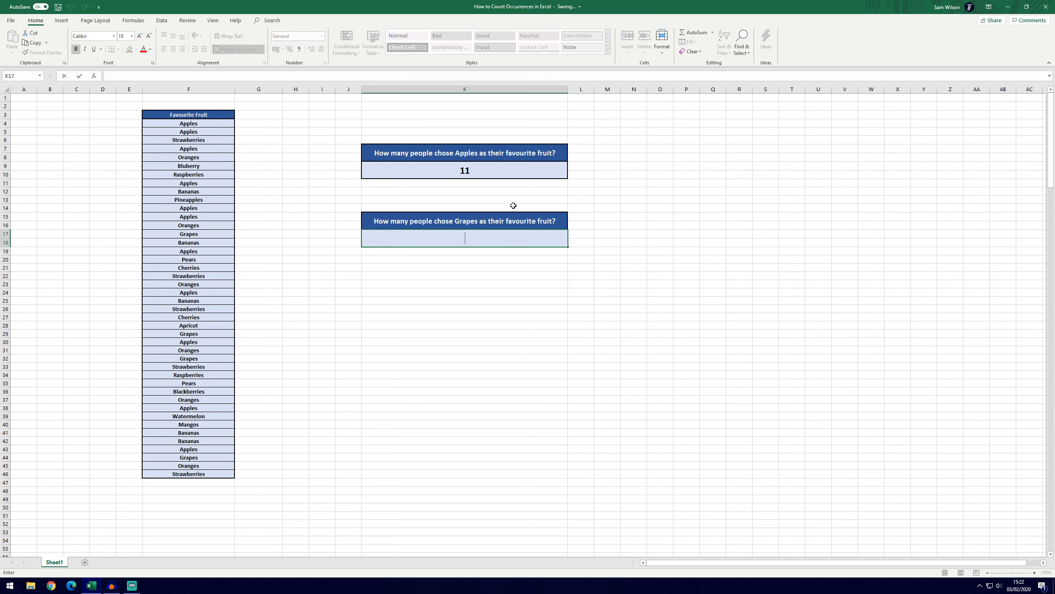
pyautogui.write('=COUN')
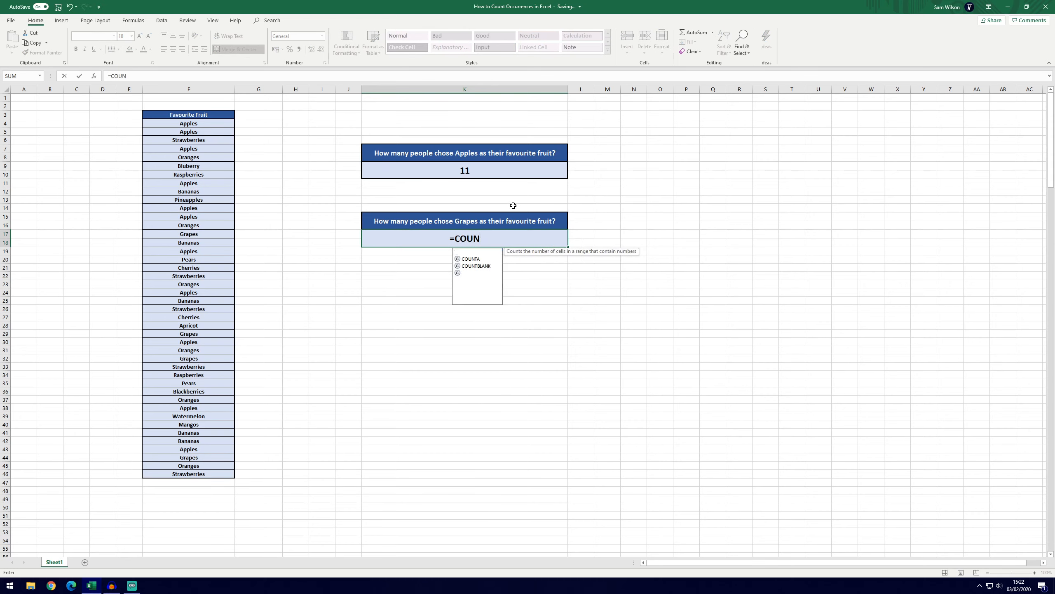
pyautogui.write('TIF(')
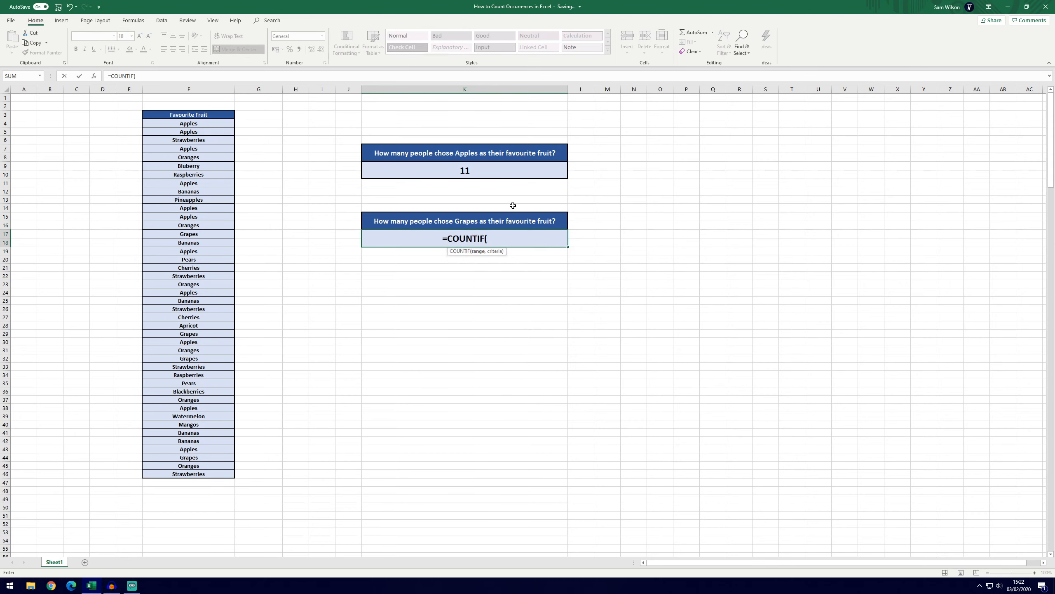
pyautogui.moveTo(205, 124); pyautogui.dragTo(195, 474)
pyautogui.write(',')
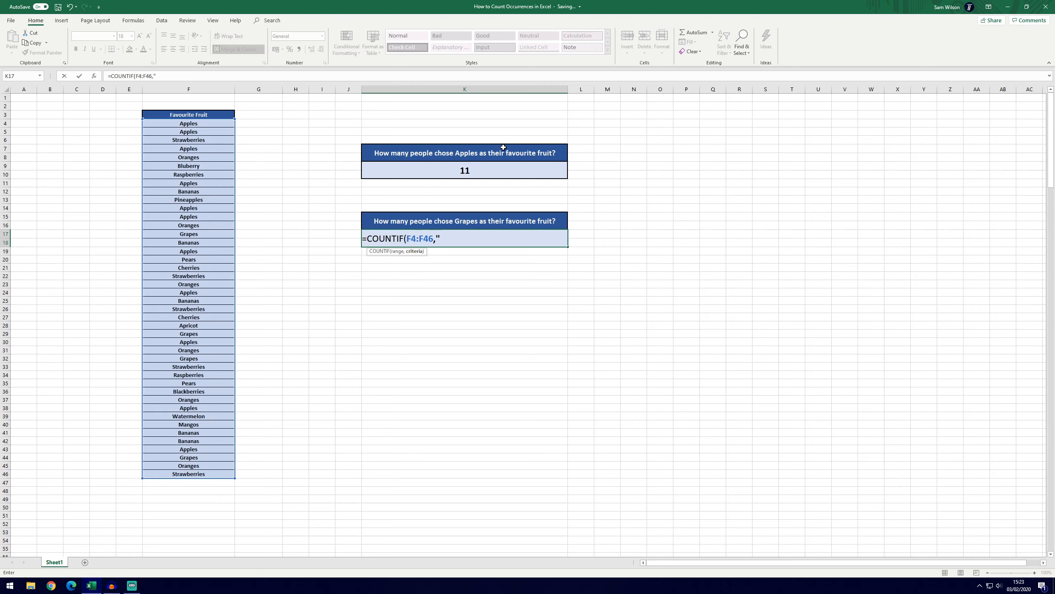
pyautogui.write('"Grapes")')
pyautogui.press('Return')
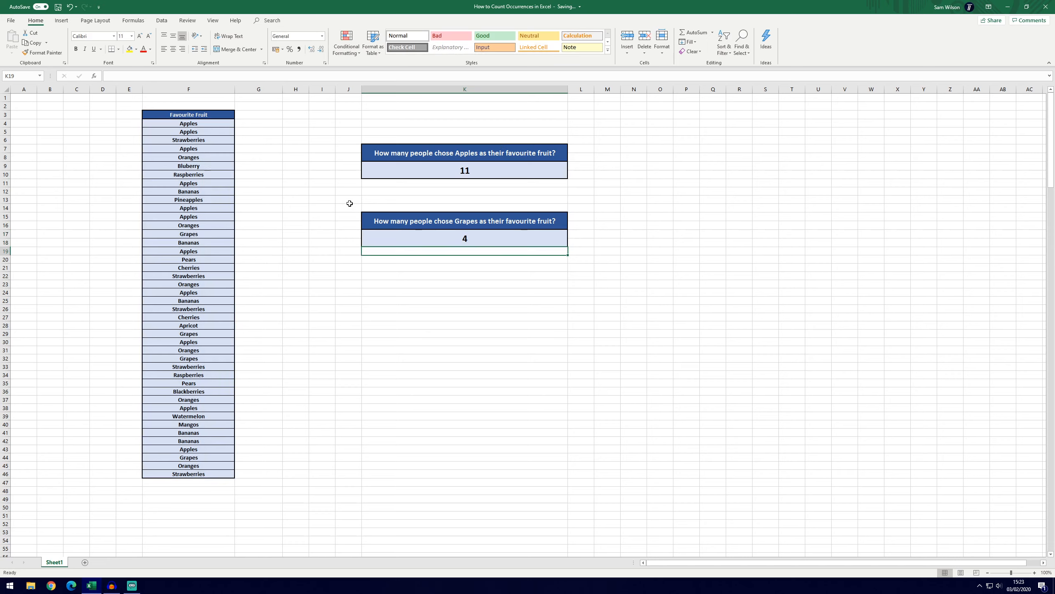
pyautogui.click(670, 207)
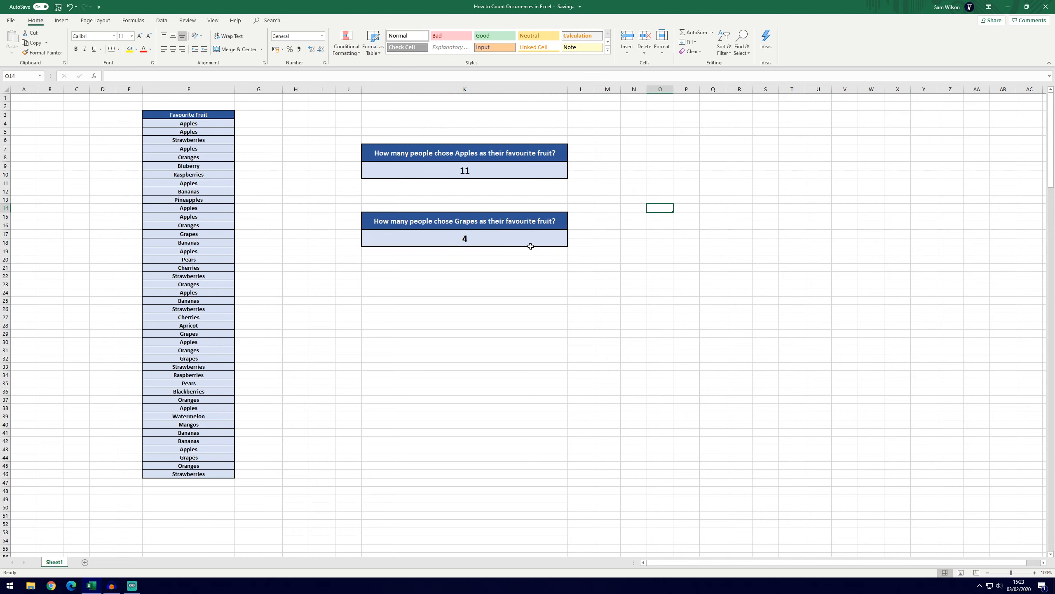
pyautogui.moveTo(186, 124); pyautogui.dragTo(185, 432)
pyautogui.click(458, 341)
# Step: Go to the No. of Employees list starting at row 58 and its business-size questions
pyautogui.scroll(-10, 681, 307)
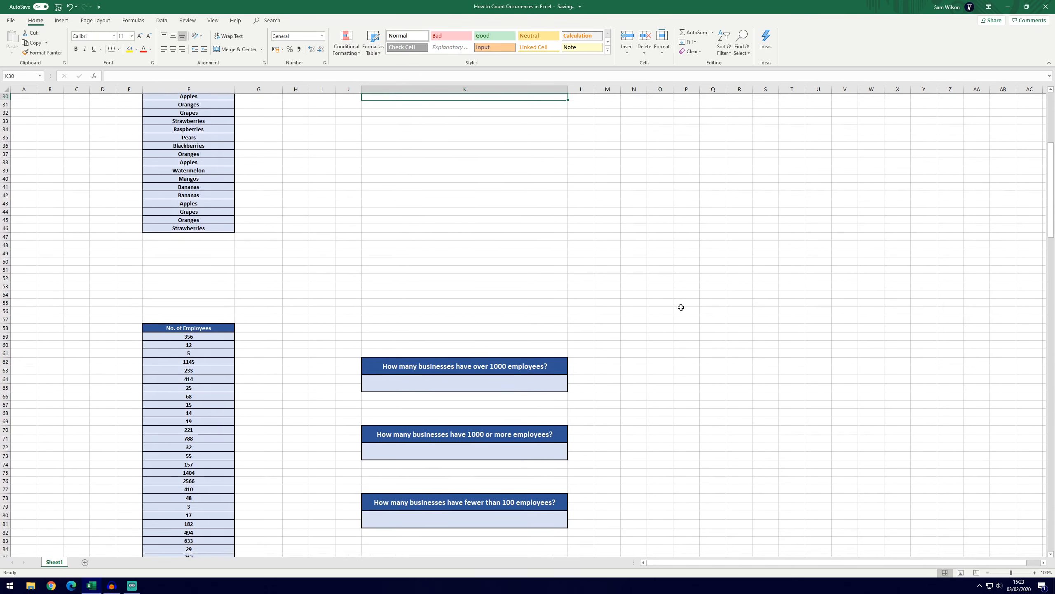
pyautogui.scroll(-8, 681, 307)
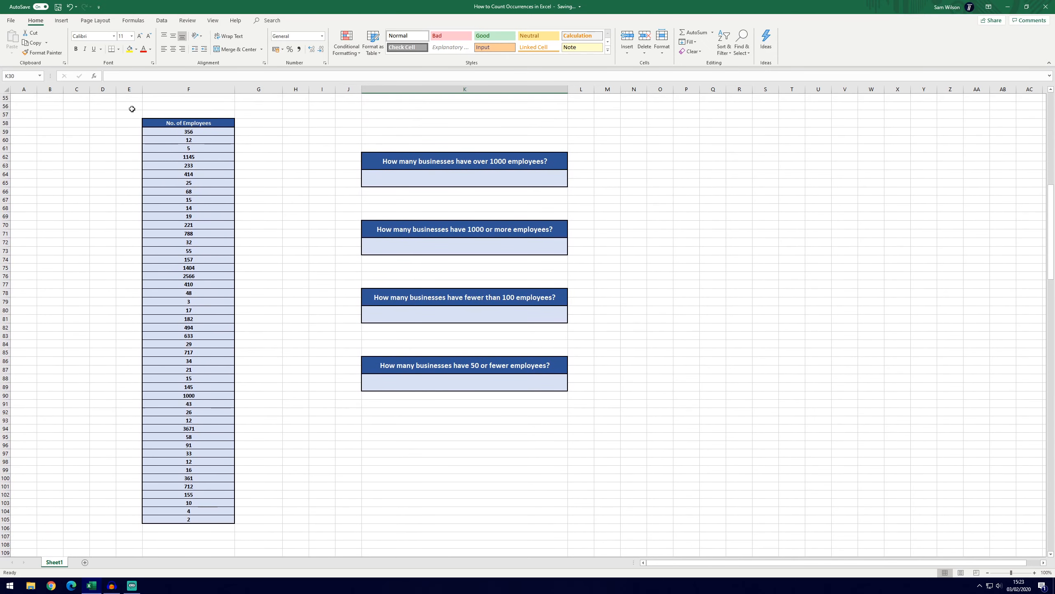
pyautogui.click(256, 124)
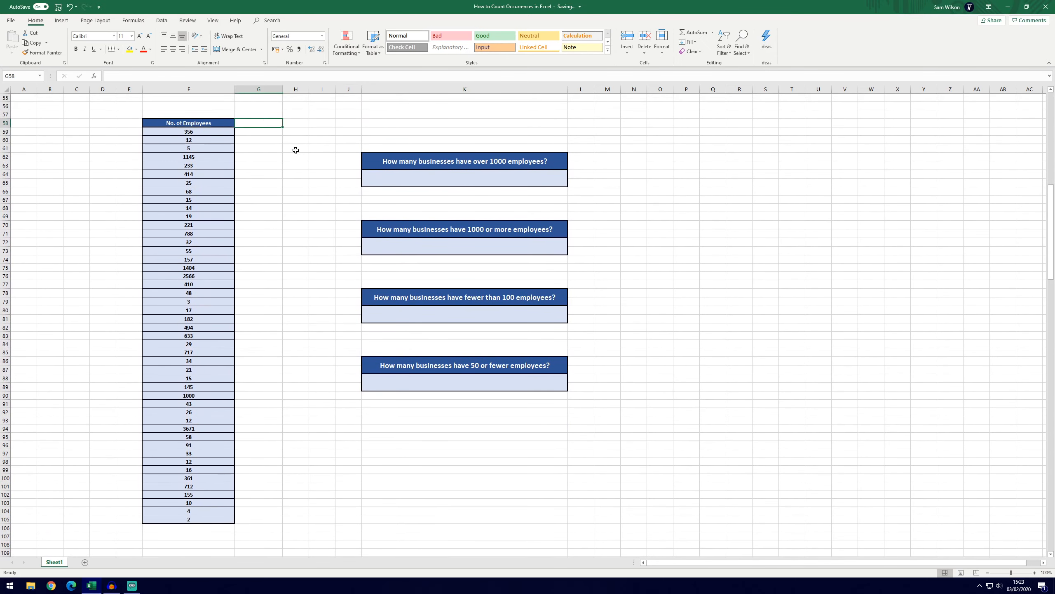
# Step: Enter =COUNTIF(F59:F105,">1000") in the answer cell K64 to count the businesses with over 1000 employees
pyautogui.click(541, 178)
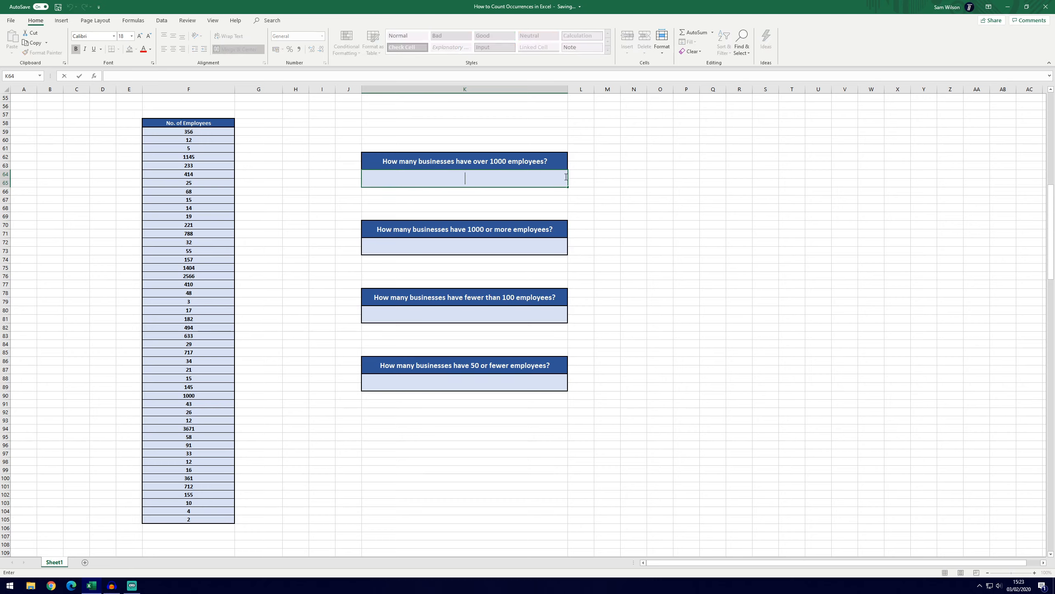
pyautogui.write('=COUN')
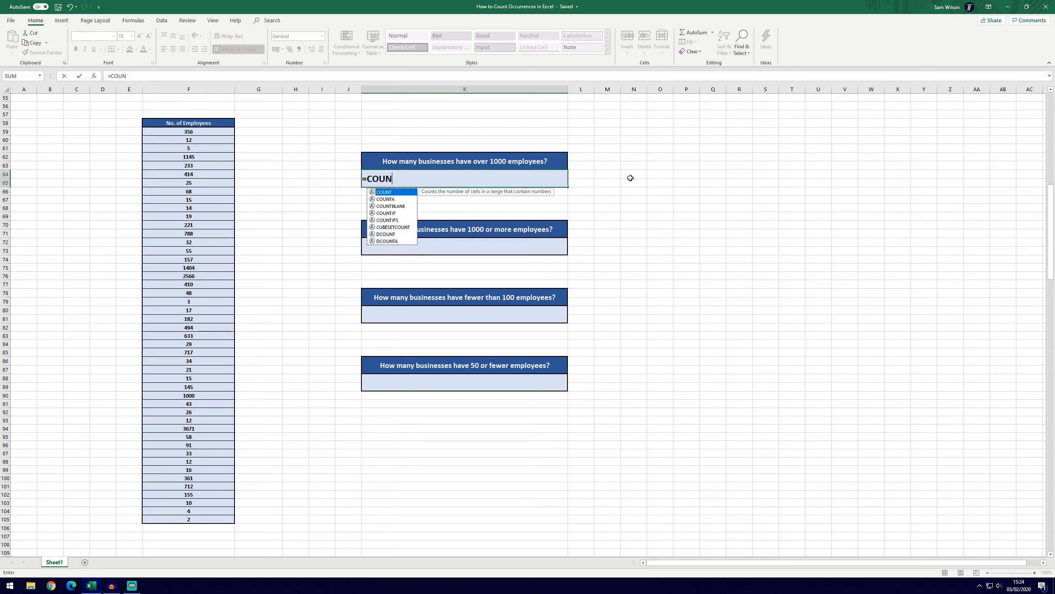
pyautogui.write('TIF(')
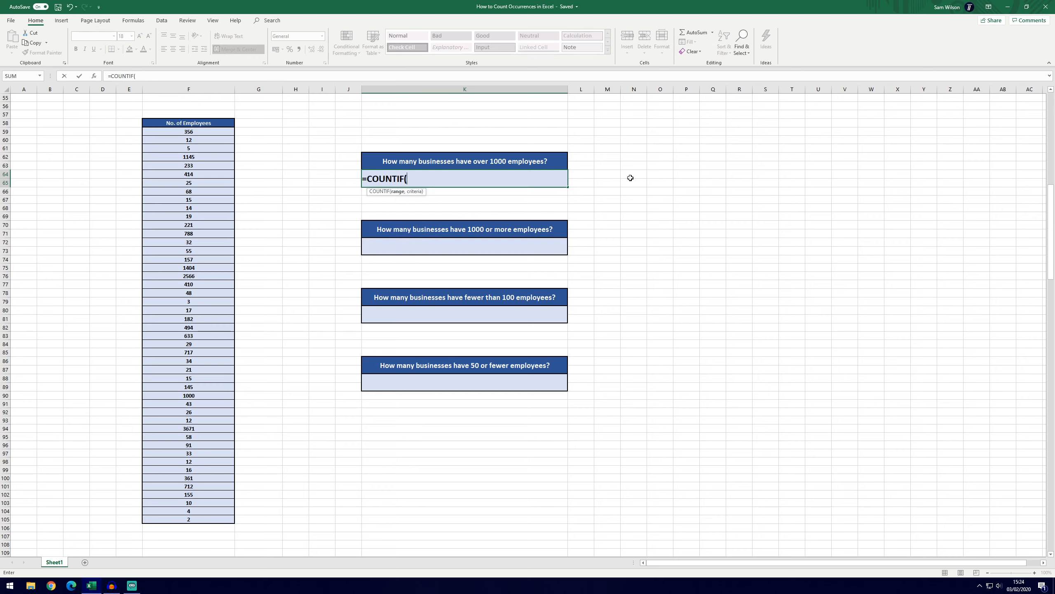
pyautogui.moveTo(215, 132); pyautogui.dragTo(195, 526)
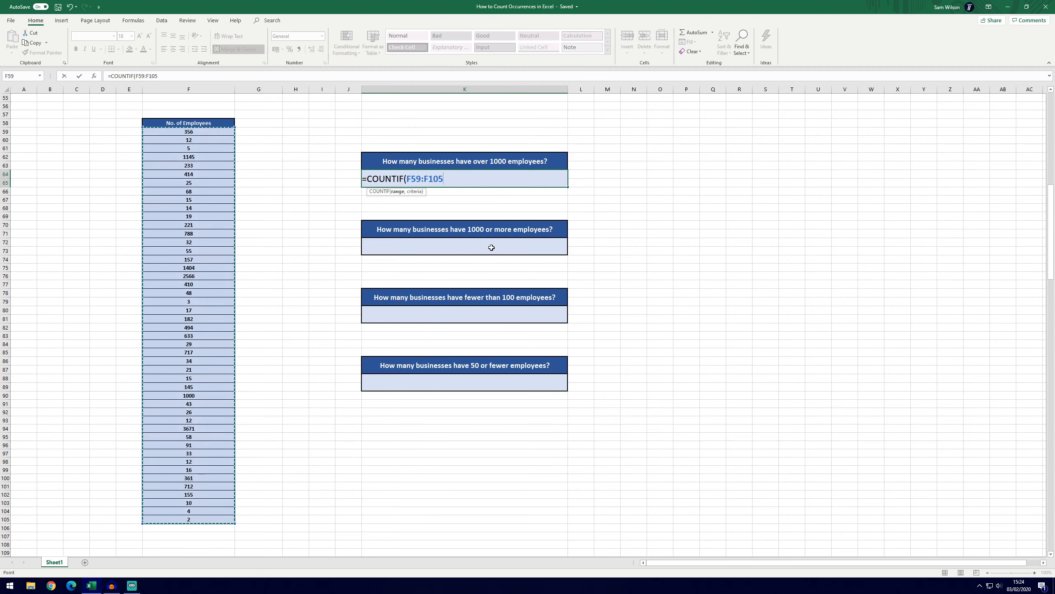
pyautogui.write(',">1000"')
pyautogui.press('Return')
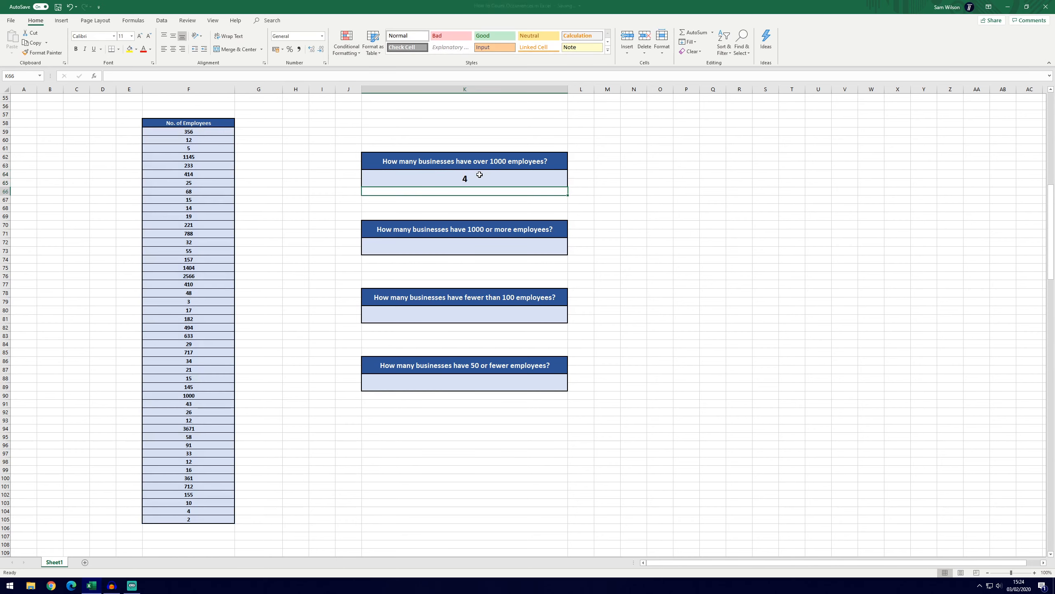
pyautogui.click(478, 177)
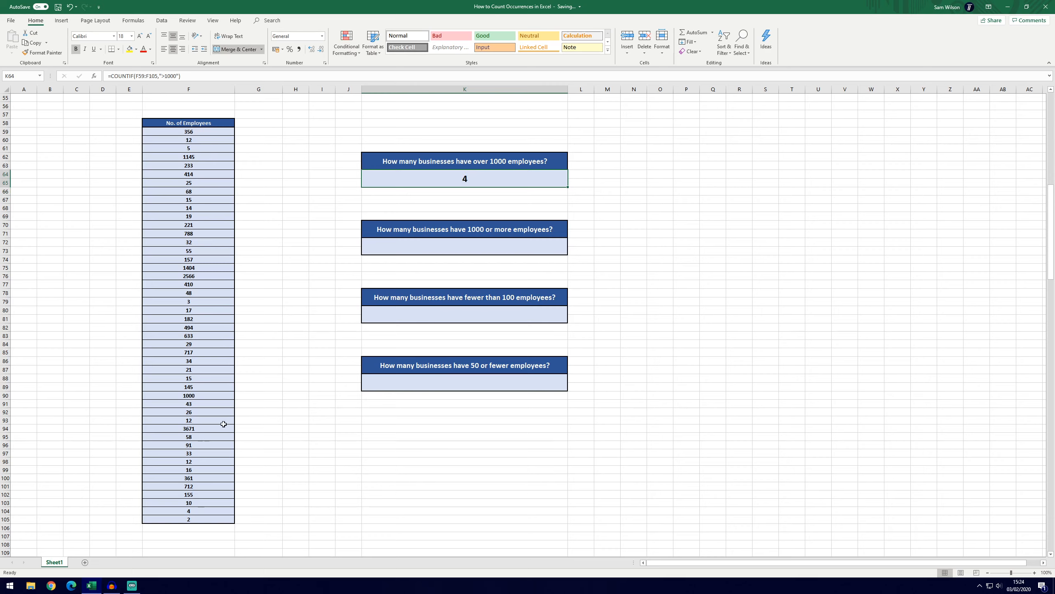
# Step: Enter =COUNTIF(F59:F105,">=1000") in the answer cell K72 to count the businesses with 1000 or more employees
pyautogui.click(407, 240)
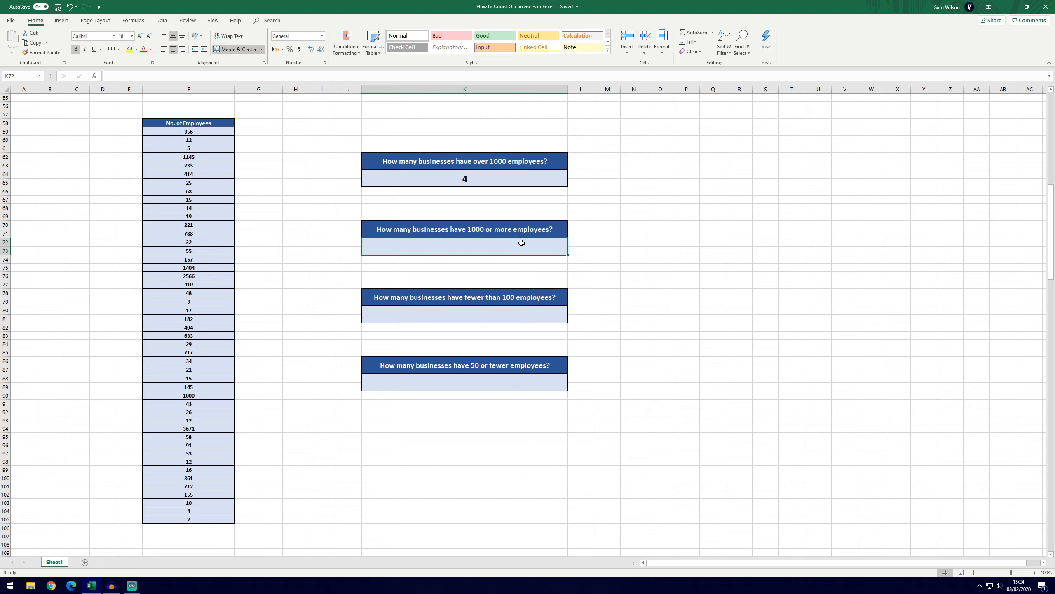
pyautogui.click(470, 181)
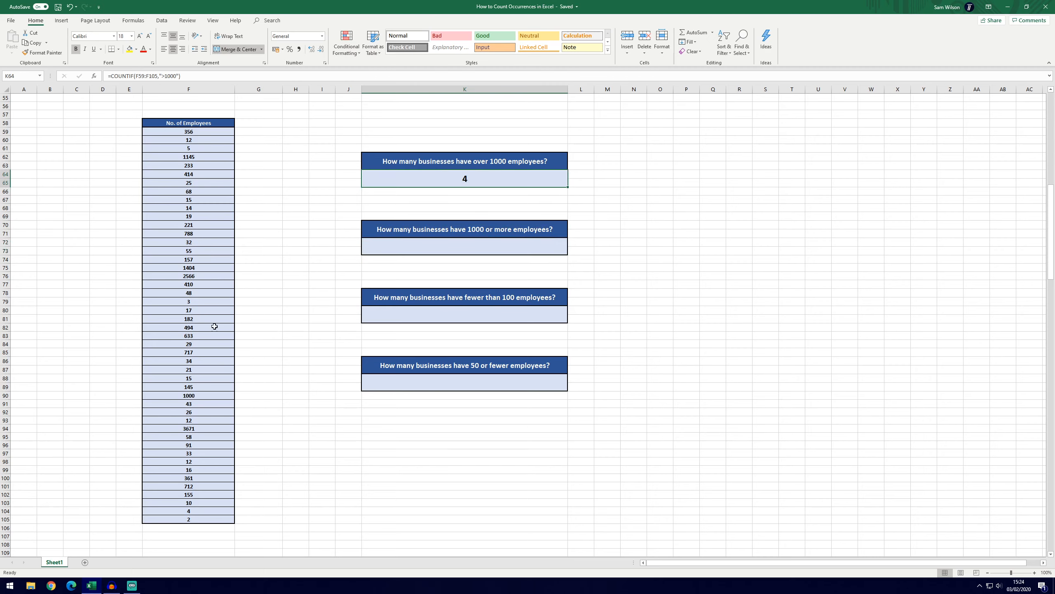
pyautogui.click(199, 399)
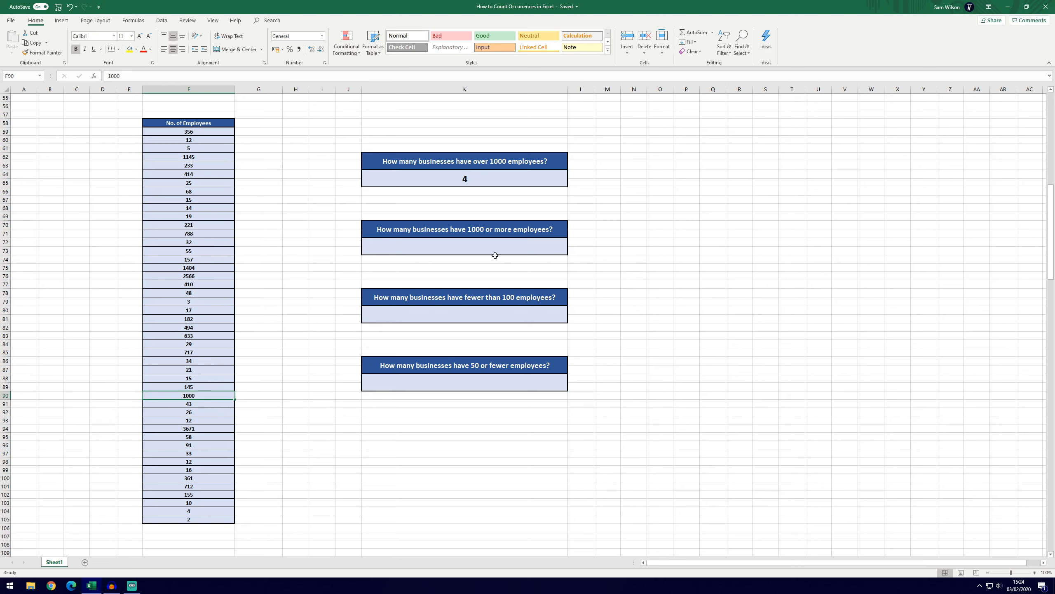
pyautogui.click(527, 248)
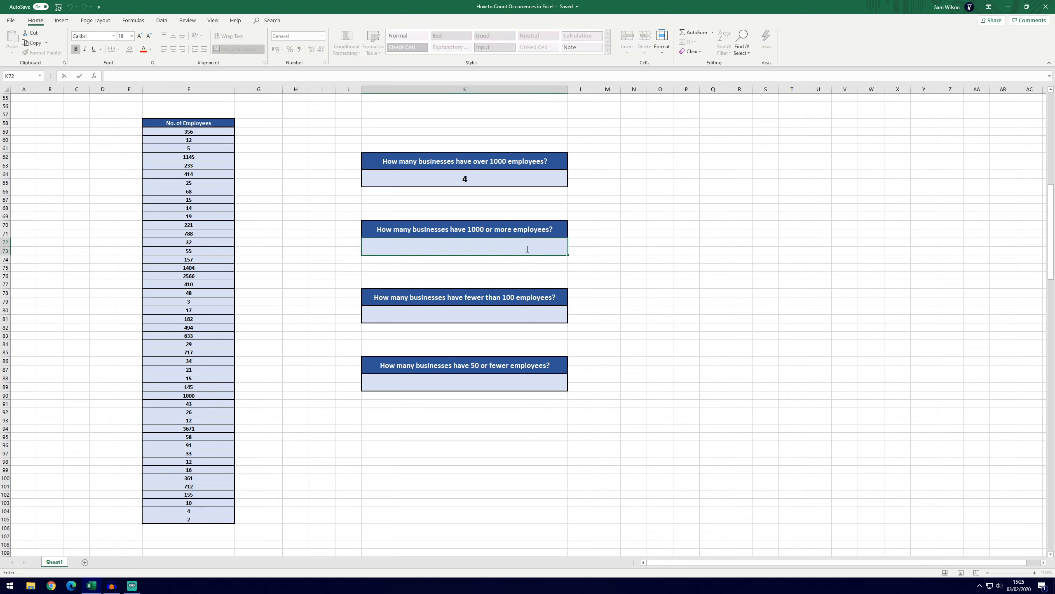
pyautogui.write('=COU')
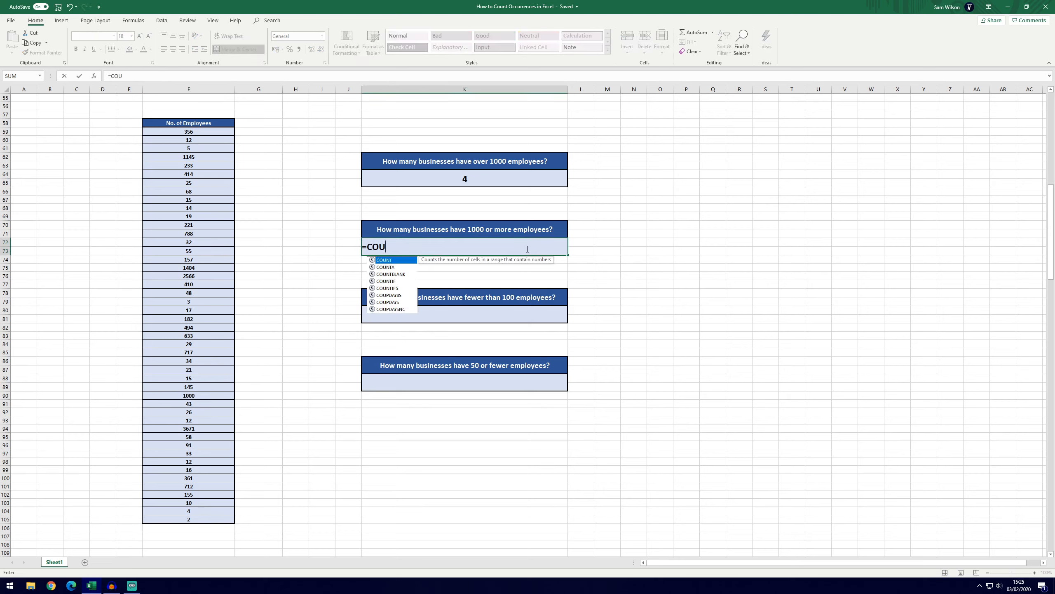
pyautogui.write('NTIF(')
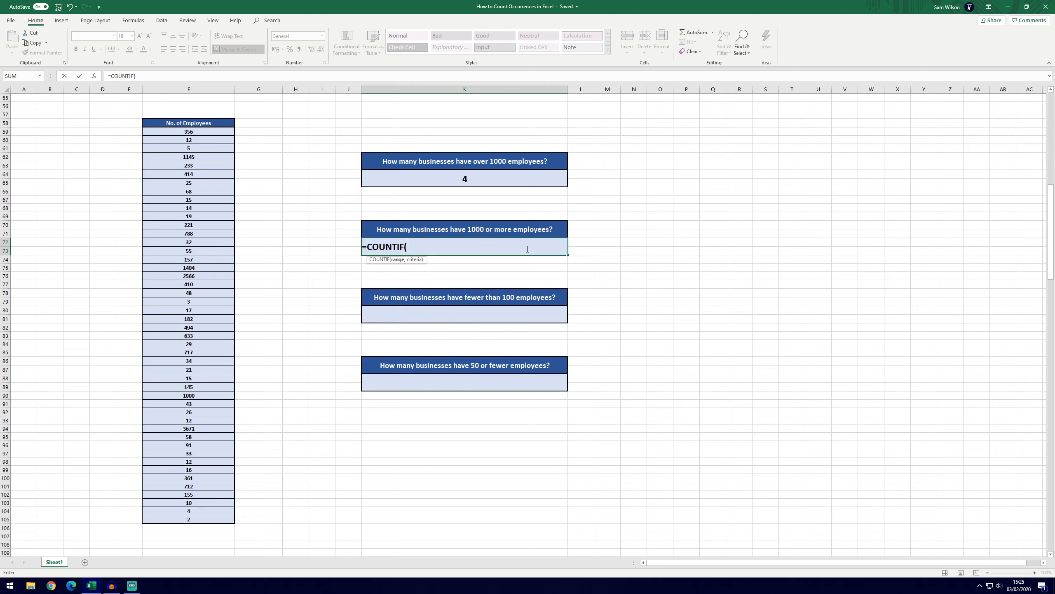
pyautogui.moveTo(159, 129); pyautogui.dragTo(187, 519)
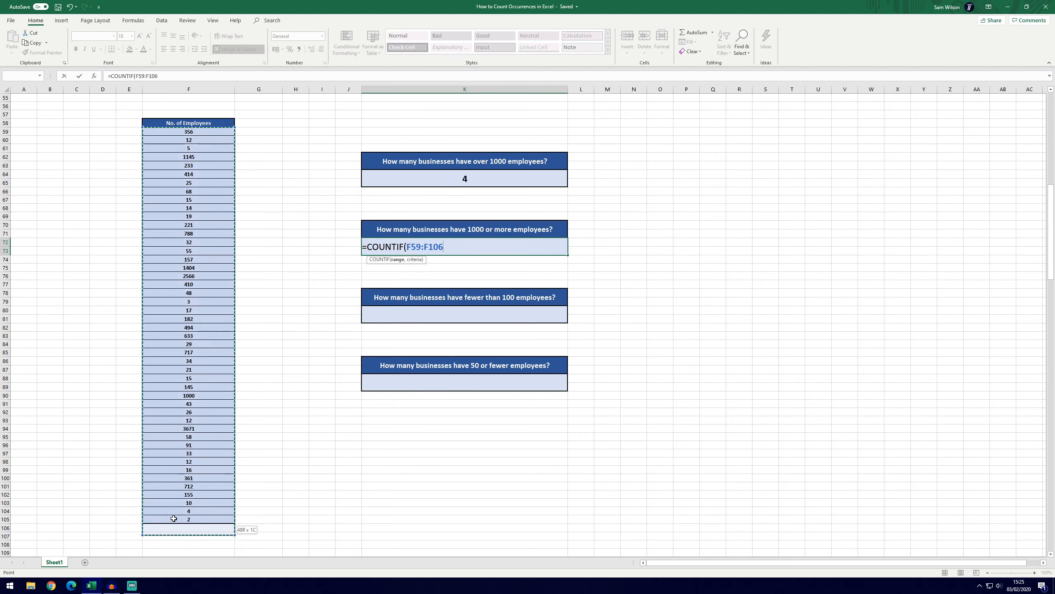
pyautogui.write(',')
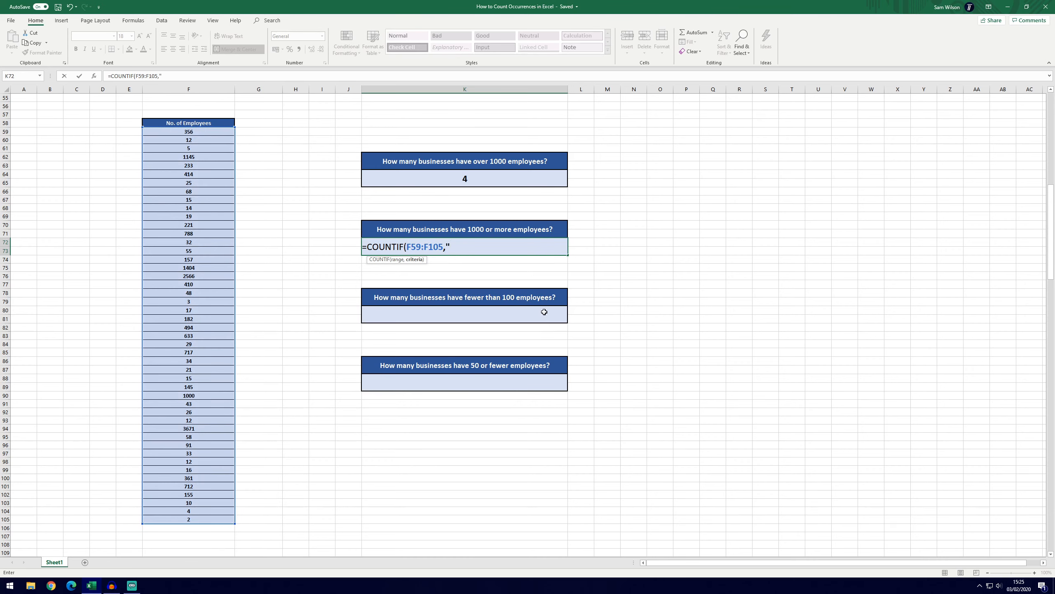
pyautogui.write('">=1000")')
pyautogui.press('Return')
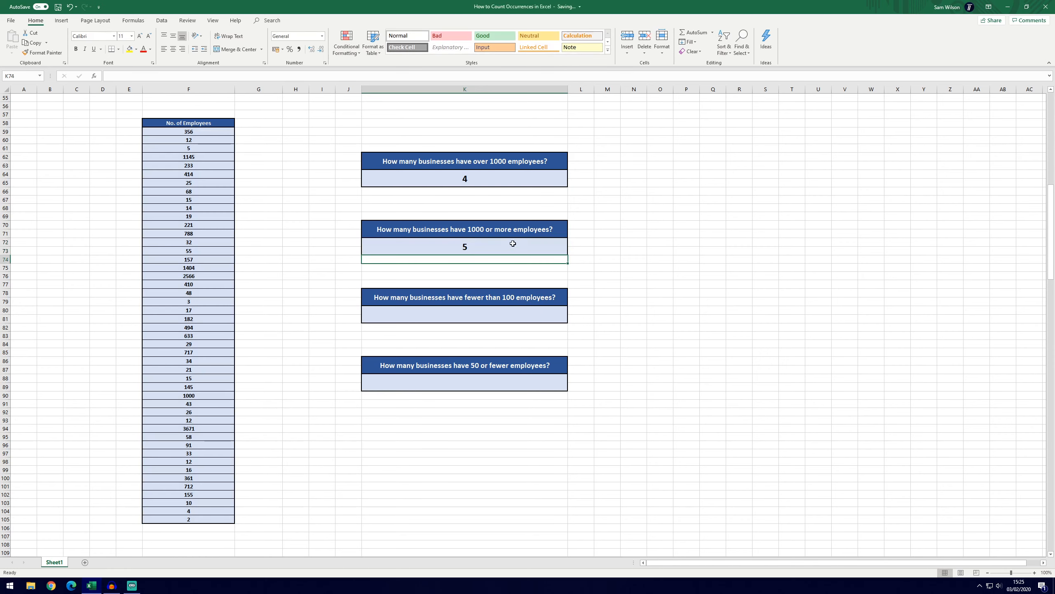
pyautogui.click(513, 243)
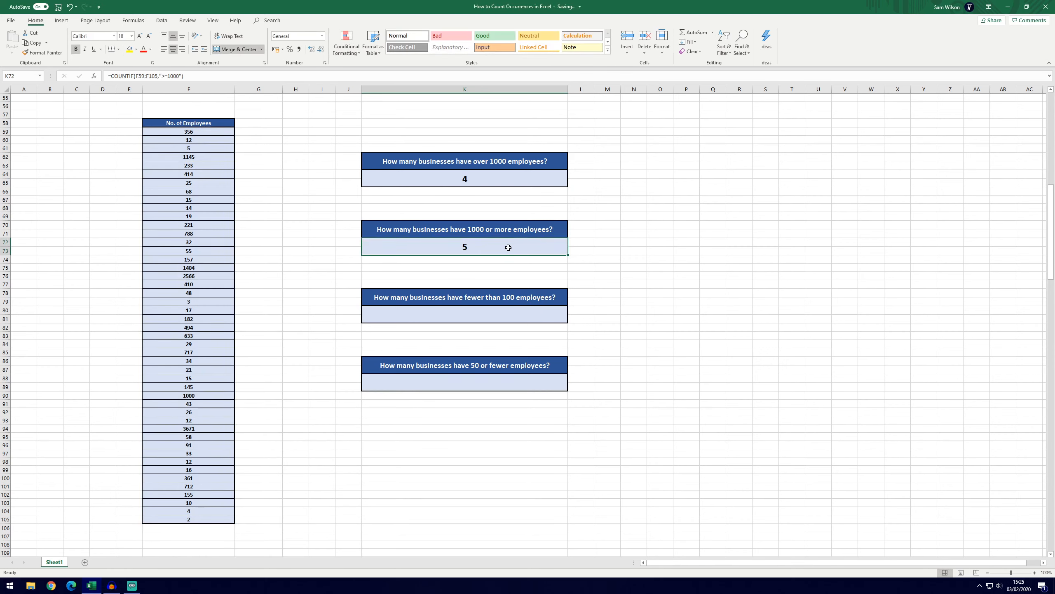
pyautogui.click(192, 395)
pyautogui.click(536, 247)
# Step: Enter =COUNTIF(F59:F105,"<100") in the answer cell K80 to count the businesses with fewer than 100 employees
pyautogui.click(530, 315)
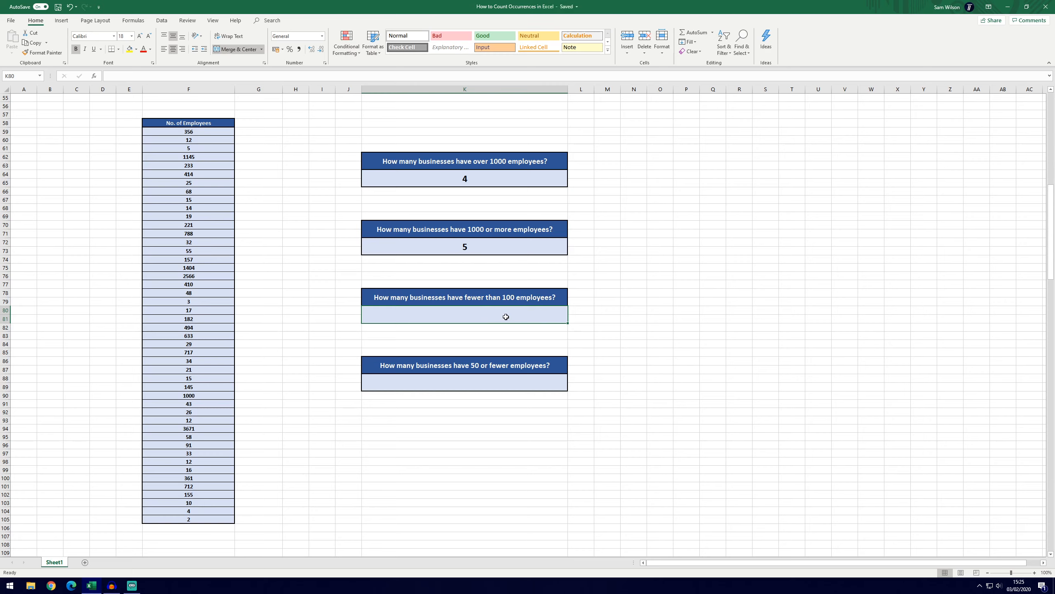
pyautogui.doubleClick(504, 317)
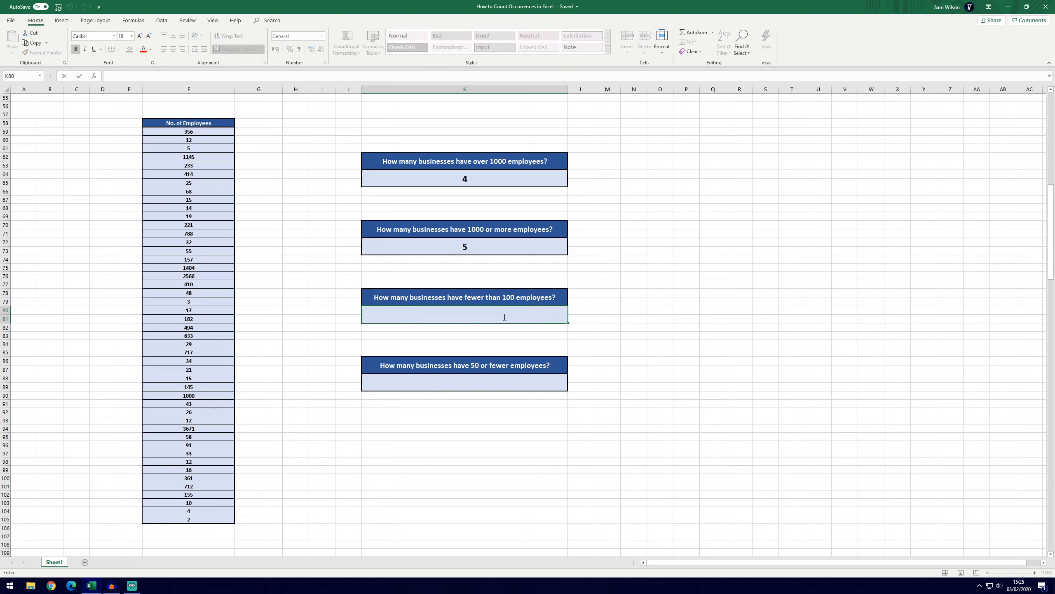
pyautogui.write('=COUNTIF')
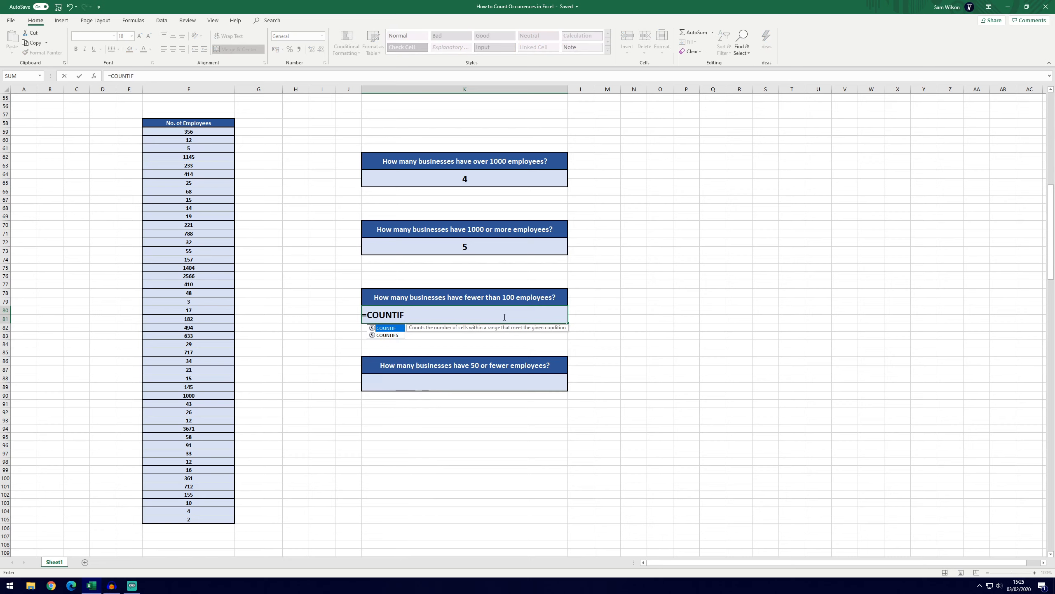
pyautogui.write('(')
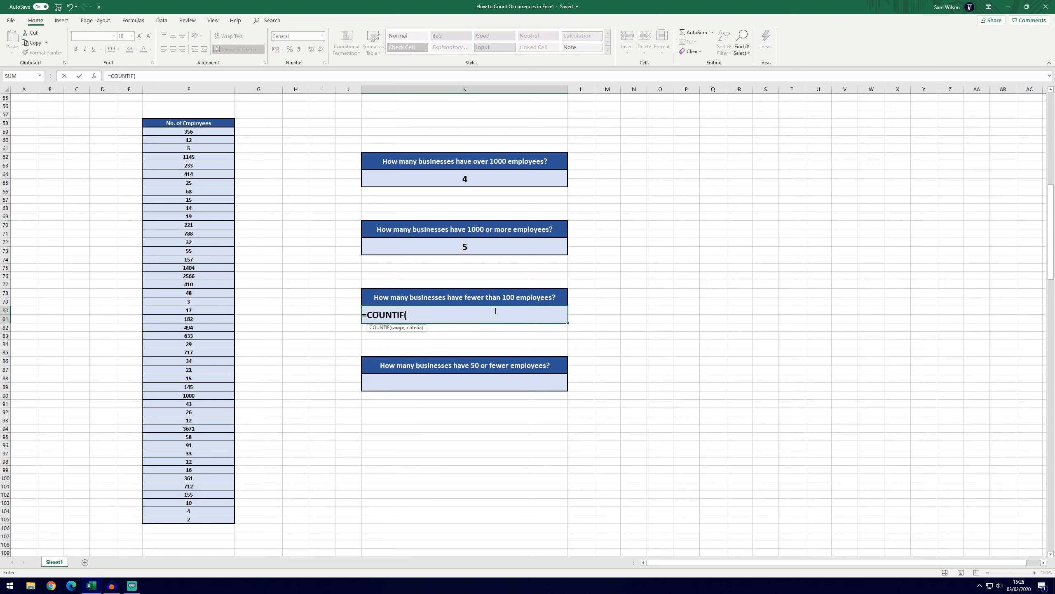
pyautogui.moveTo(206, 131); pyautogui.dragTo(203, 520)
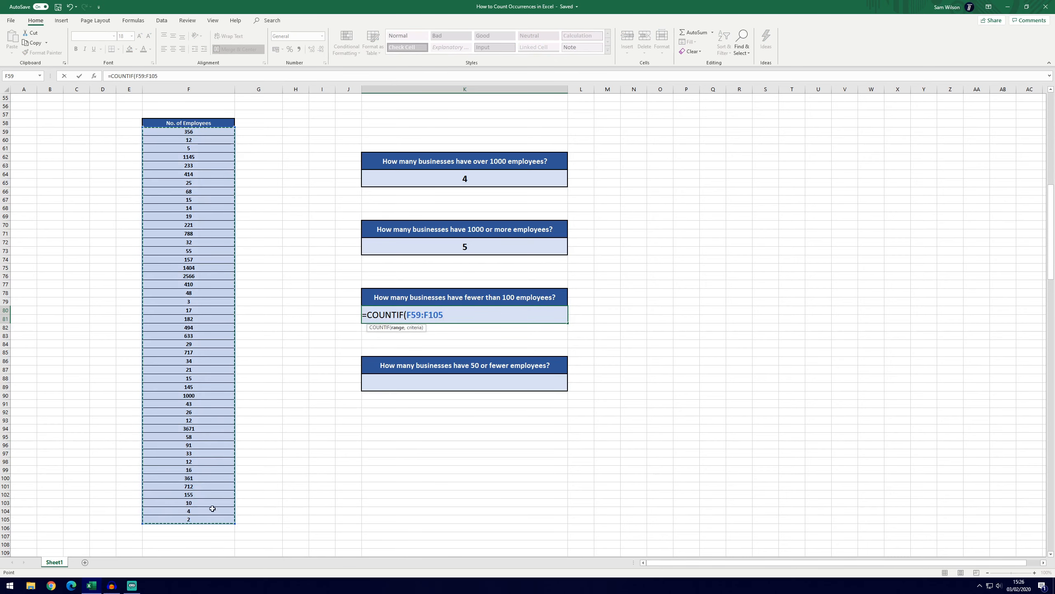
pyautogui.write(',')
pyautogui.write('"<100")')
pyautogui.hotkey('ctrl', 'Return')
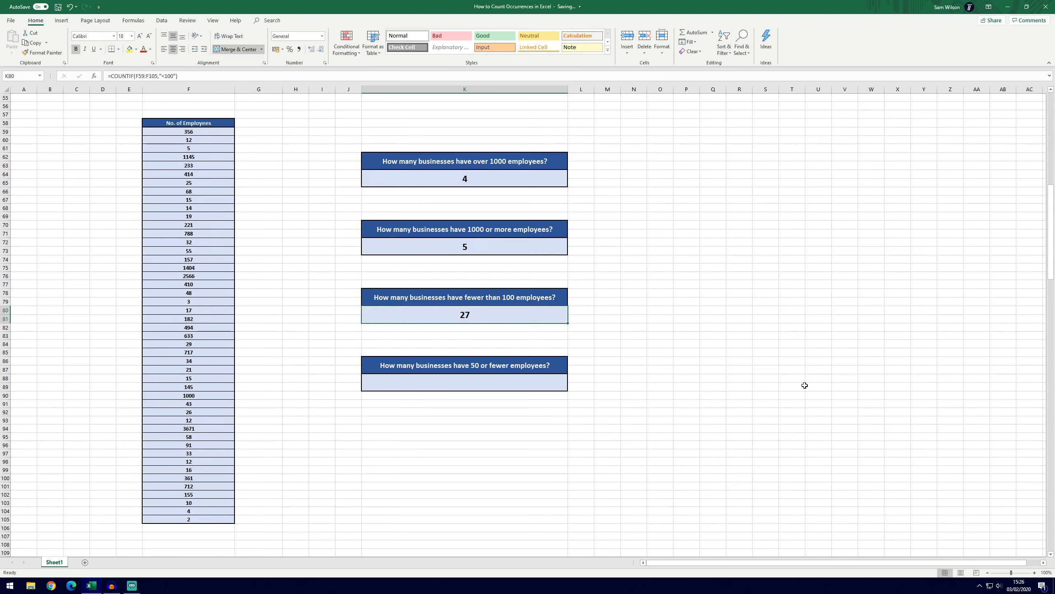
pyautogui.moveTo(189, 132); pyautogui.dragTo(189, 503)
# Step: Enter =COUNTIF(F59:F105,"<=50") in the answer cell K88 to count the businesses with 50 or fewer employees
pyautogui.click(461, 383)
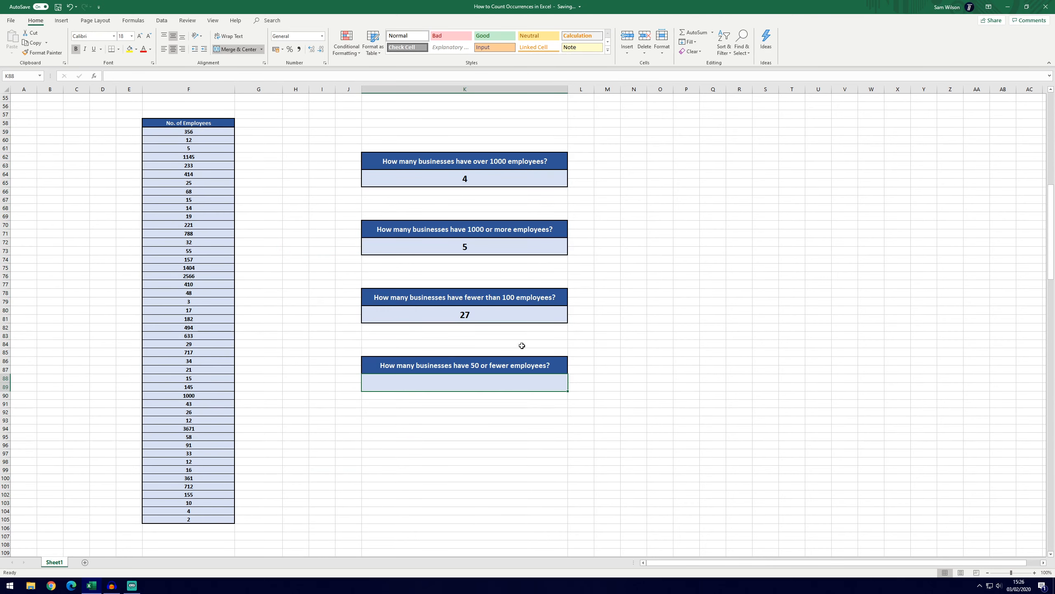
pyautogui.doubleClick(503, 384)
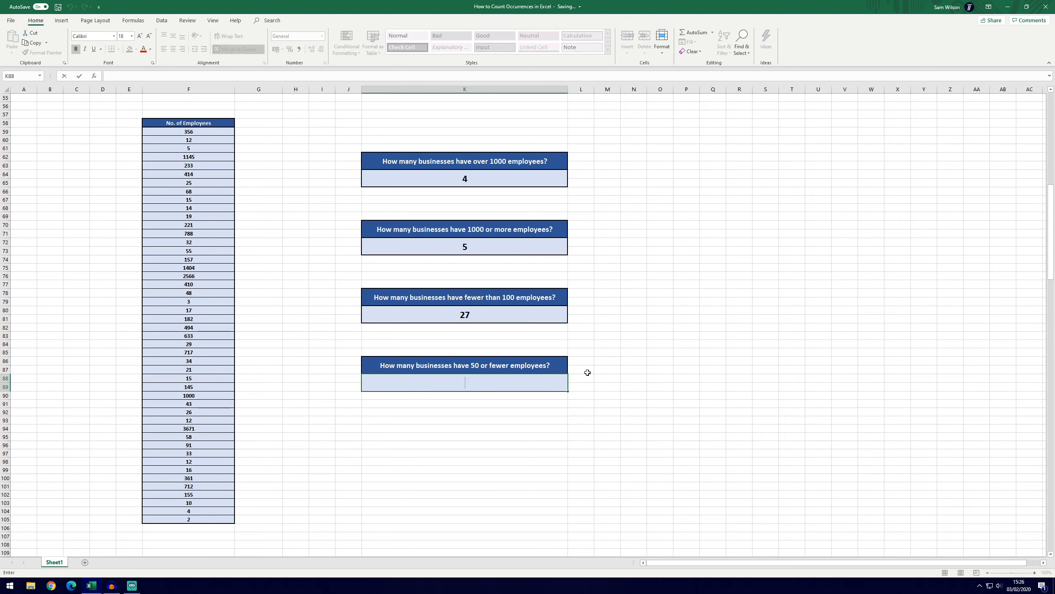
pyautogui.write('=CO')
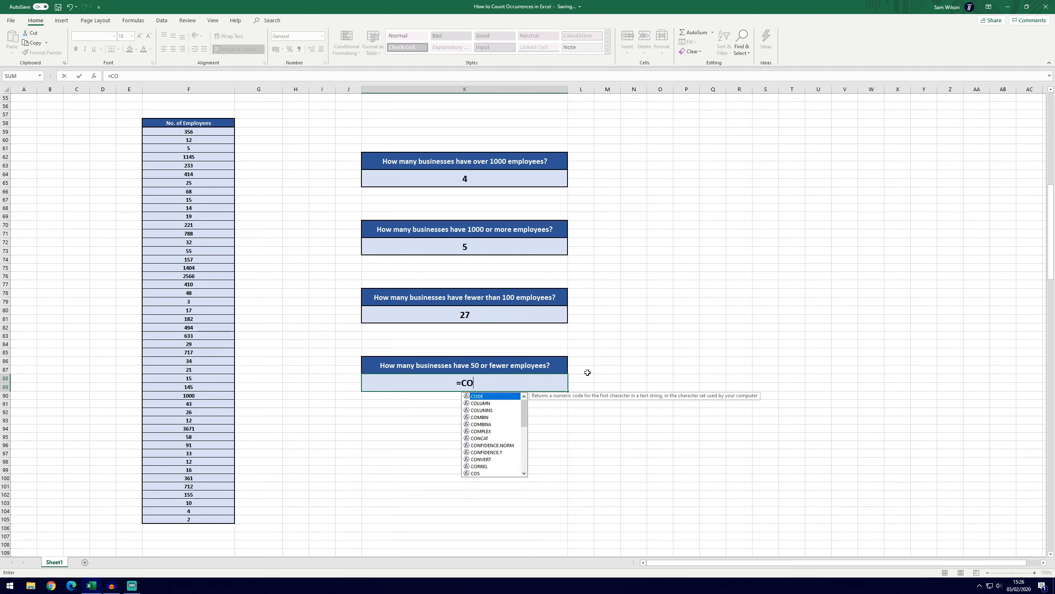
pyautogui.write('UNTIF(')
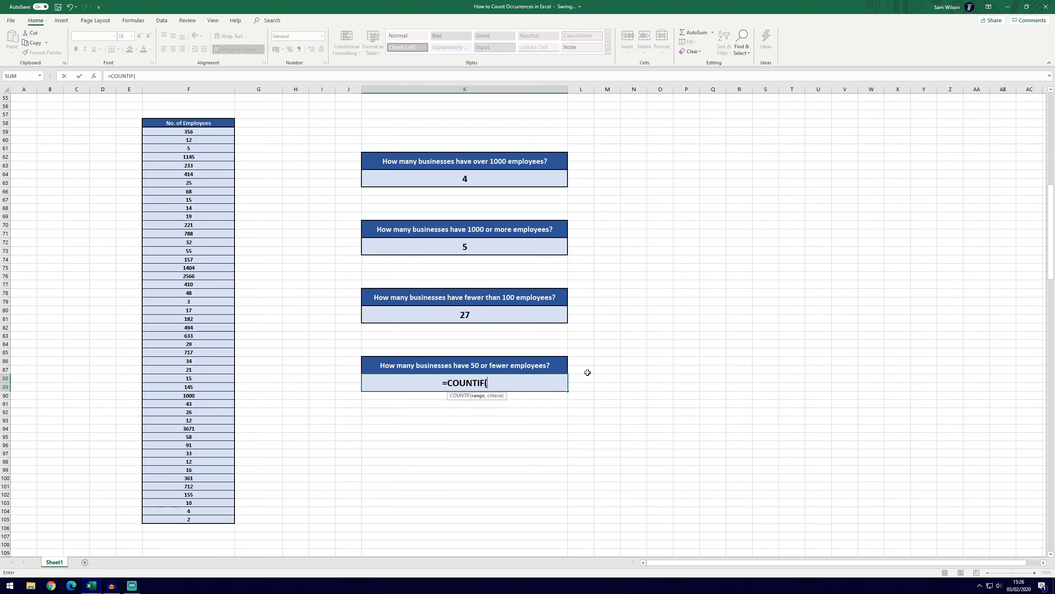
pyautogui.moveTo(188, 132); pyautogui.dragTo(189, 519)
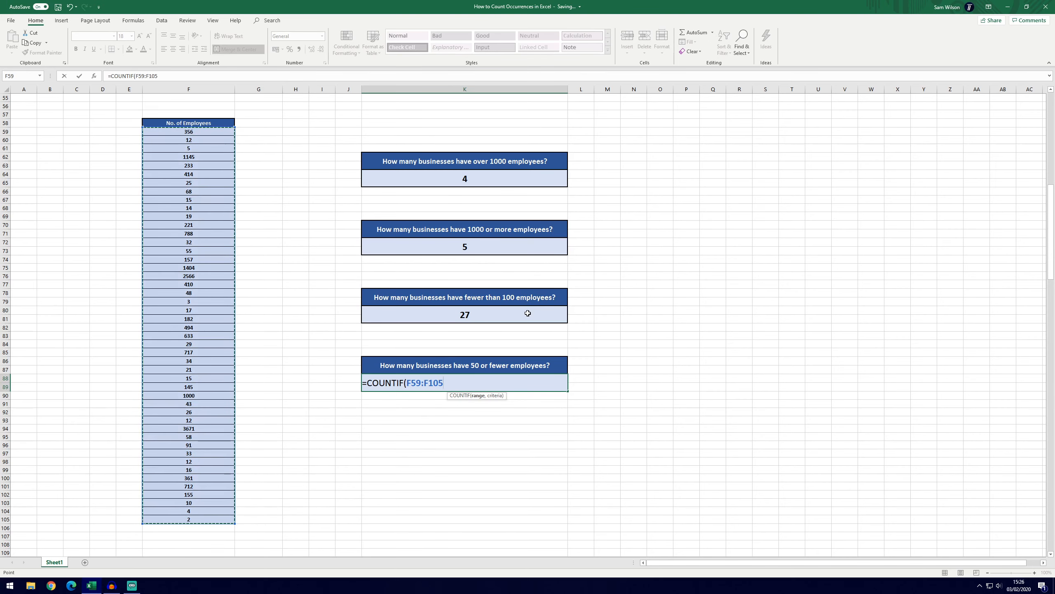
pyautogui.write(',')
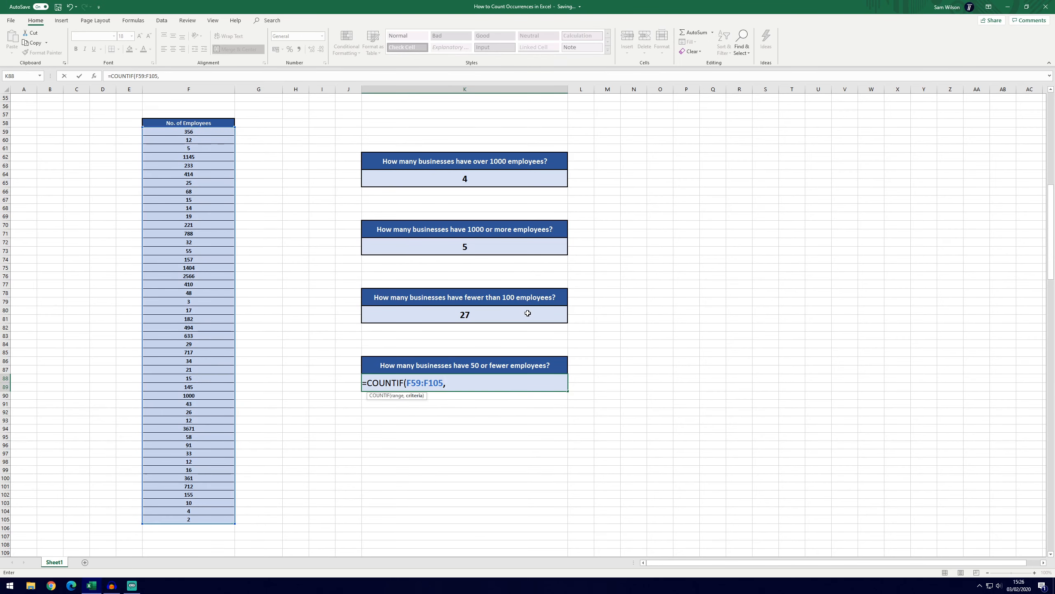
pyautogui.write('"<=50")')
pyautogui.press('Return')
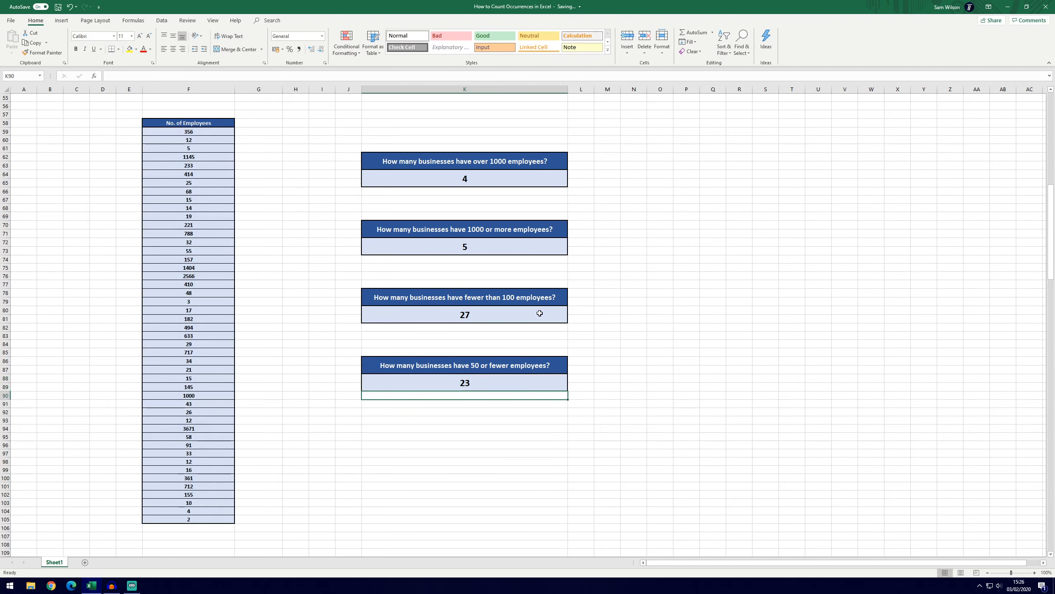
pyautogui.press('Up')
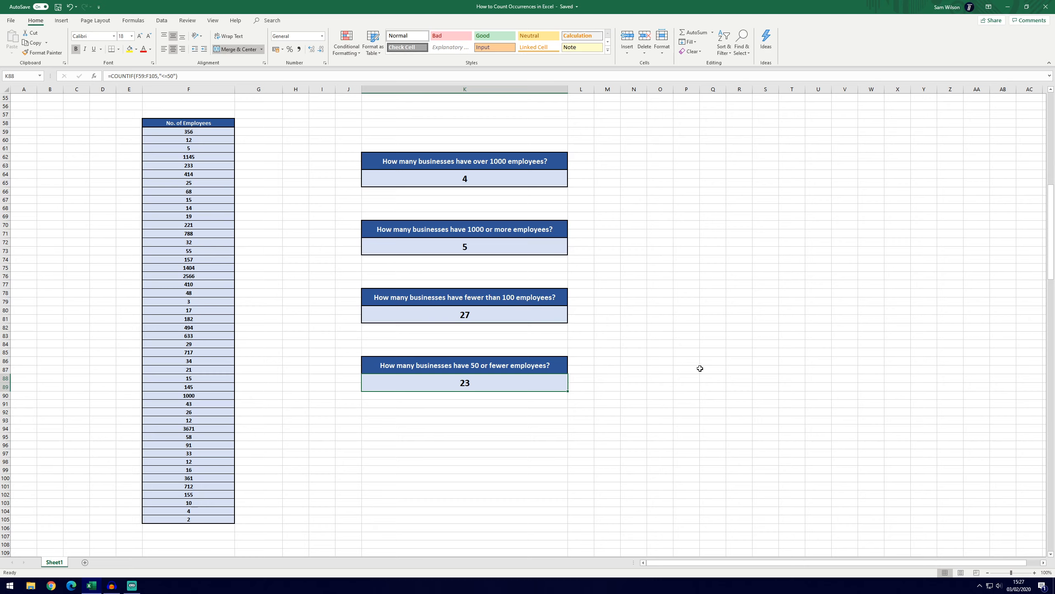
pyautogui.click(529, 319)
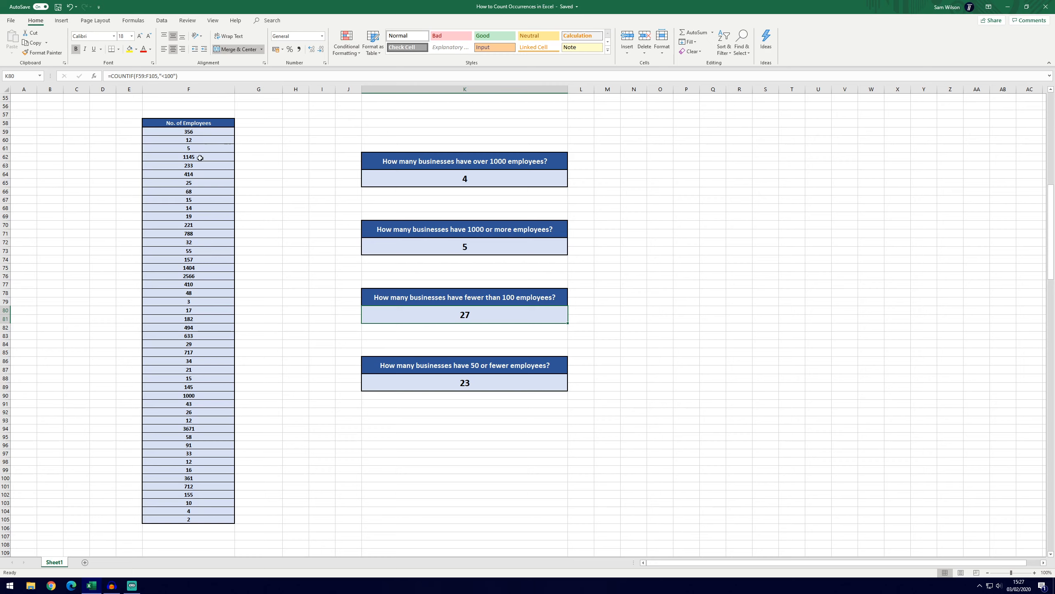
pyautogui.click(750, 298)
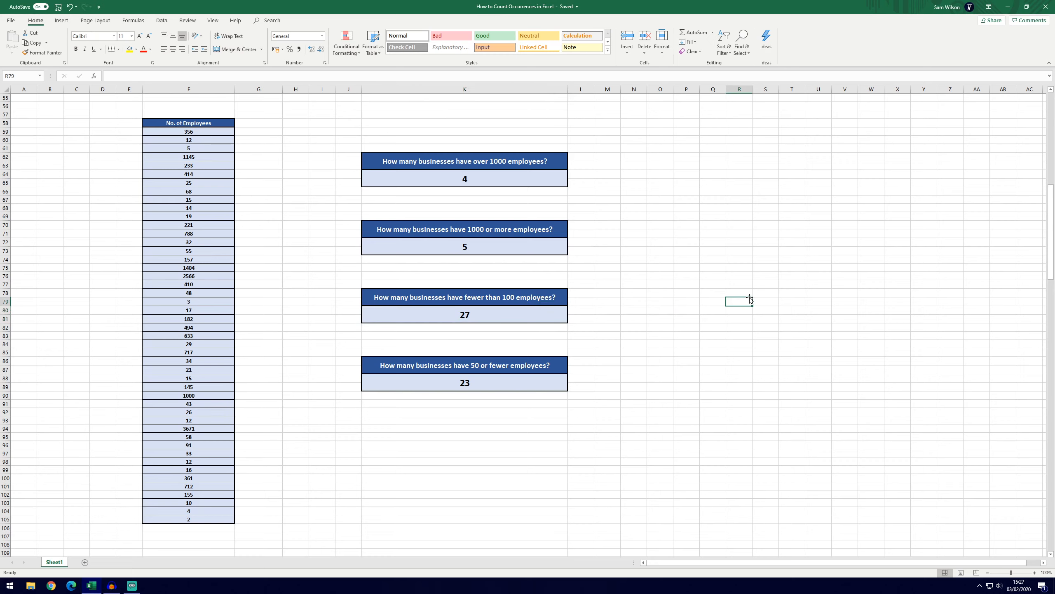